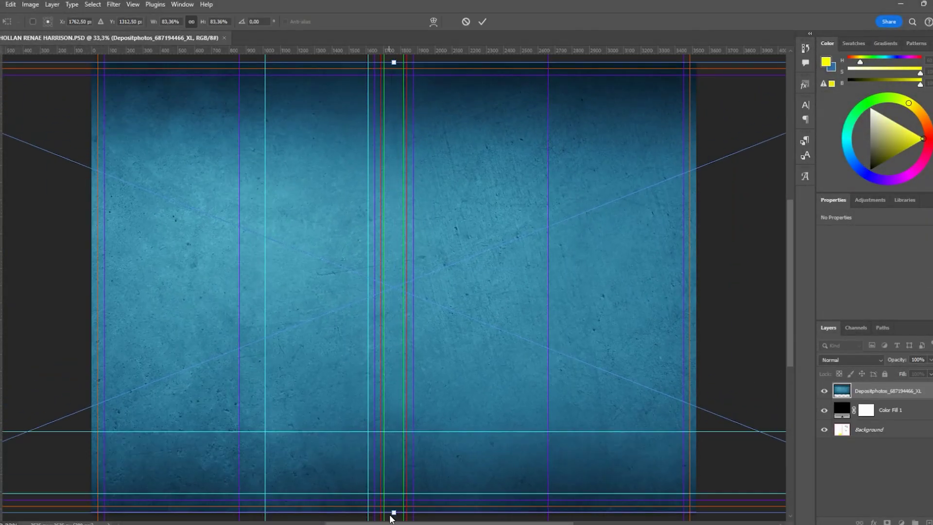
# Free-transform the placed blue texture to fill the cover from edge to edge.
pyautogui.hotkey('ctrl', '-')
pyautogui.moveTo(681, 287); pyautogui.dragTo(587, 287)
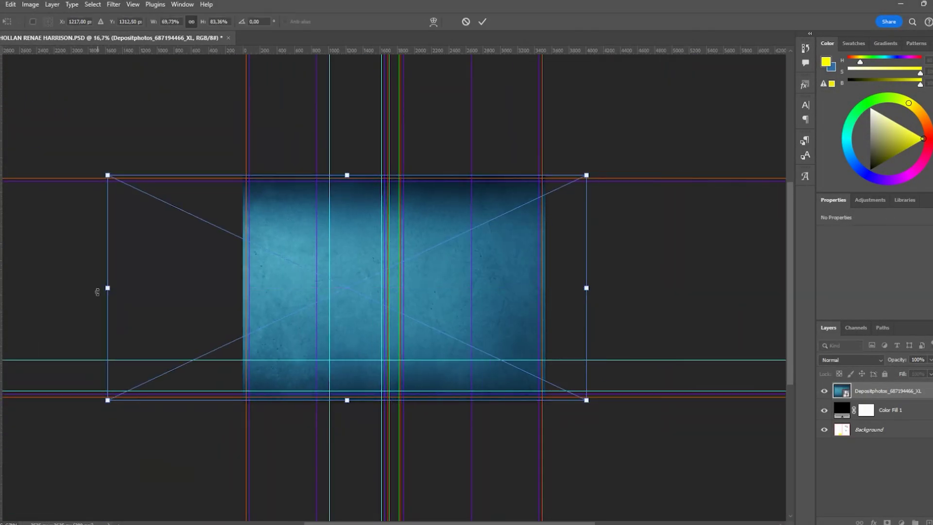
pyautogui.moveTo(109, 287); pyautogui.dragTo(200, 287)
pyautogui.moveTo(393, 175); pyautogui.dragTo(393, 155)
pyautogui.moveTo(393, 400); pyautogui.dragTo(393, 415)
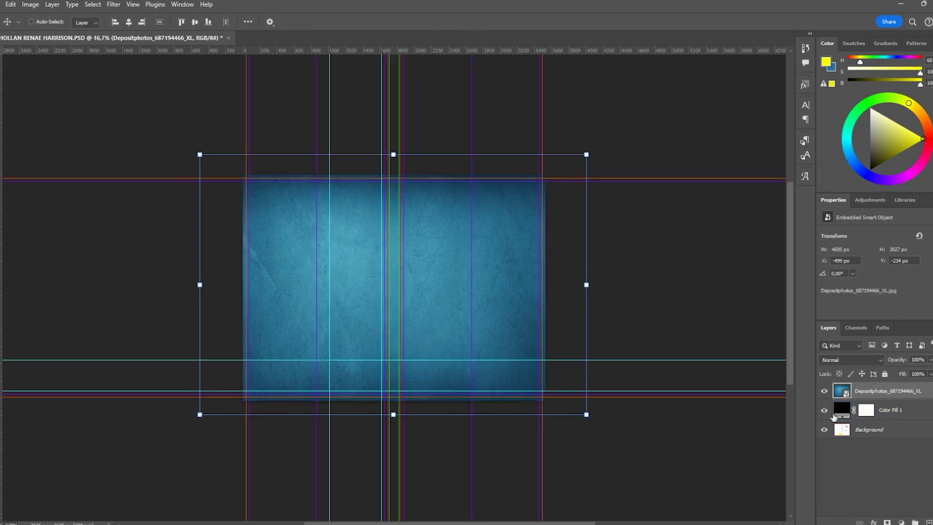
pyautogui.press('Return')
# Paint dark edge shading on a new layer with a large brush and add a Levels adjustment.
pyautogui.hotkey('ctrl', 'shift', 'alt', 'n')
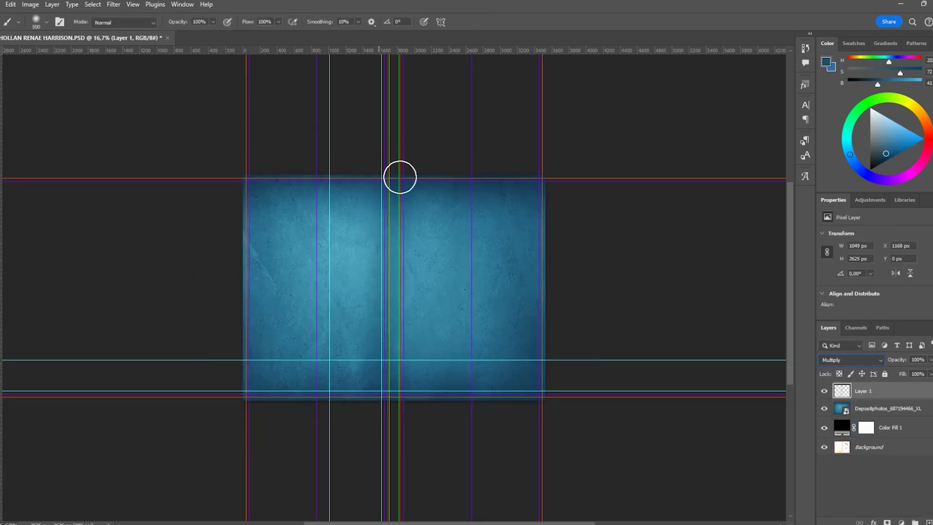
pyautogui.press(']')
pyautogui.press(']')
pyautogui.press(']')
pyautogui.moveTo(399, 217); pyautogui.dragTo(400, 389)
pyautogui.moveTo(358, 192); pyautogui.dragTo(359, 388)
pyautogui.hotkey('ctrl', ';')
pyautogui.moveTo(928, 359); pyautogui.dragTo(915, 374)
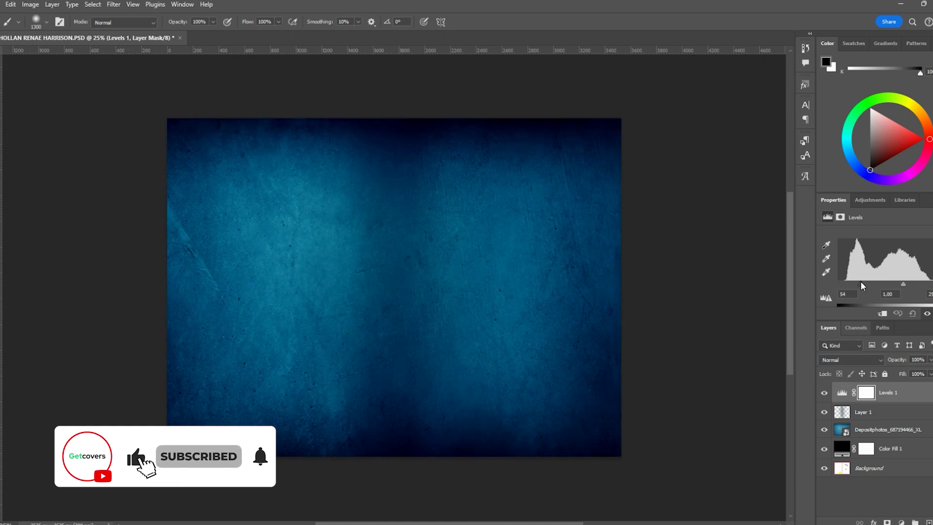
pyautogui.click(899, 413)
pyautogui.moveTo(226, 155); pyautogui.dragTo(226, 359)
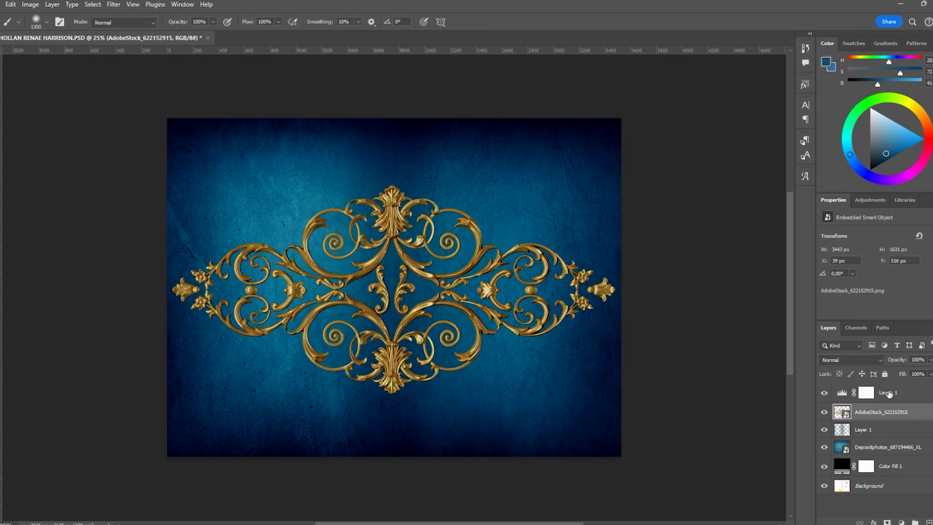
# Rotate the ornament upright and position it on the front cover.
pyautogui.hotkey('ctrl', '[')
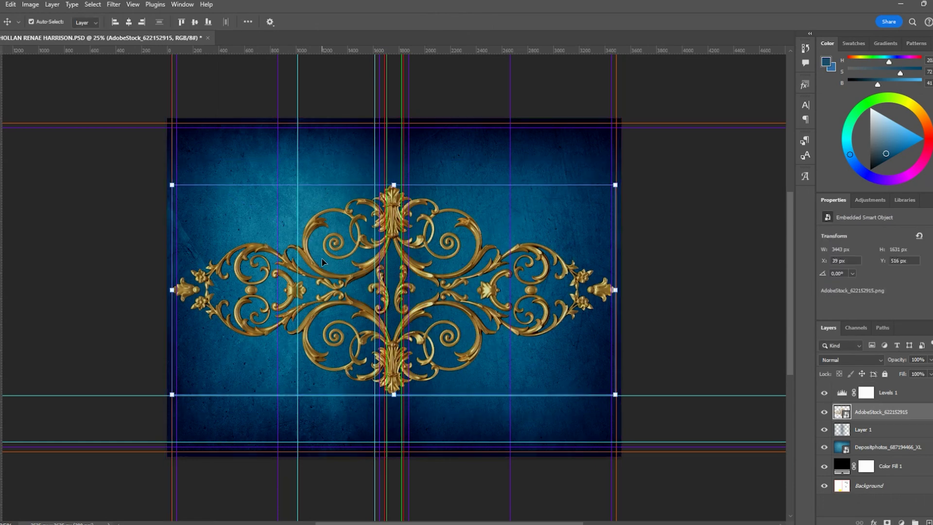
pyautogui.moveTo(426, 211)
pyautogui.mouseDown()
pyautogui.moveTo(513, 104)
pyautogui.moveTo(512, 60)
pyautogui.mouseUp()
pyautogui.press('Return')
# Recolour the ornament with a Hue/Saturation adjustment and put a copy on the back cover.
pyautogui.moveTo(870, 412); pyautogui.dragTo(864, 395)
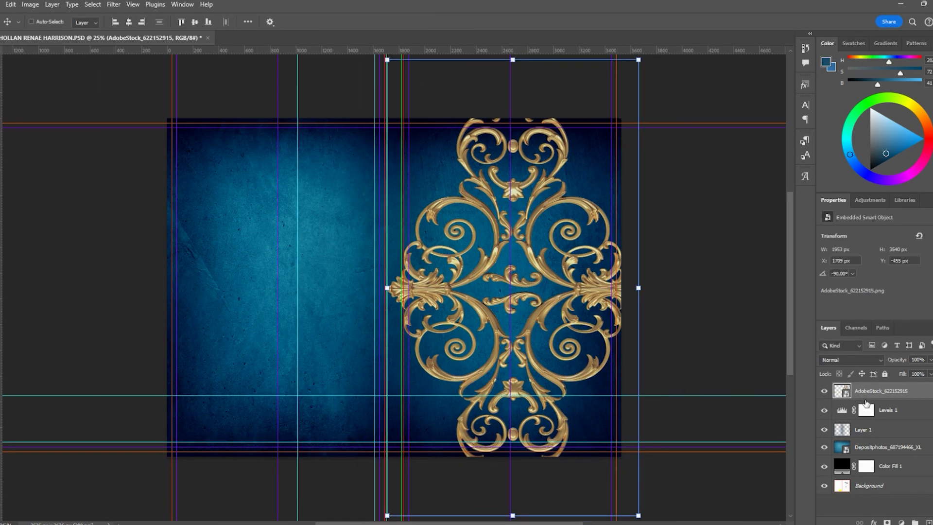
pyautogui.click(835, 283)
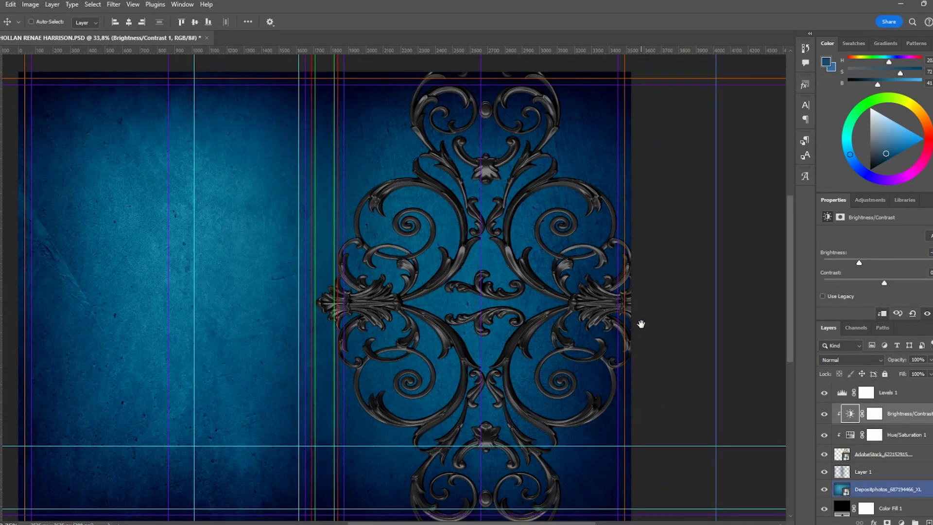
pyautogui.keyDown('alt'); pyautogui.scroll(-1, 639, 323); pyautogui.keyUp('alt')
pyautogui.moveTo(646, 321); pyautogui.dragTo(304, 295)
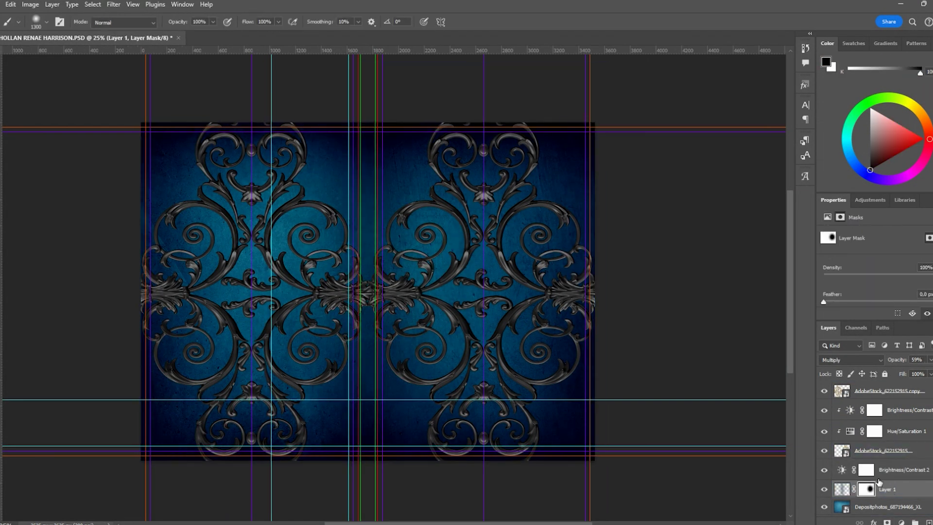
# Switch both ornament layers to Hard Light blending.
pyautogui.click(882, 451)
pyautogui.click(850, 359)
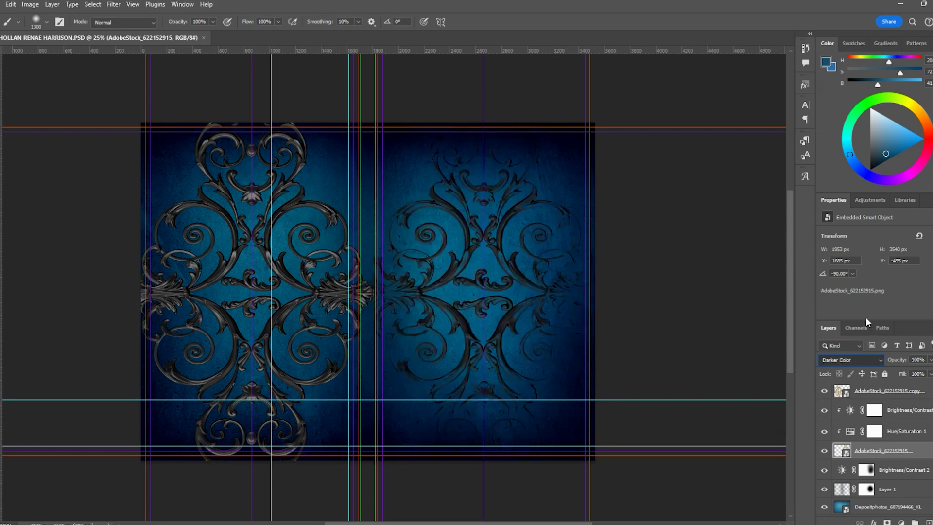
pyautogui.click(865, 317)
pyautogui.press('Down')
pyautogui.hotkey('alt', 'shift', 'h')
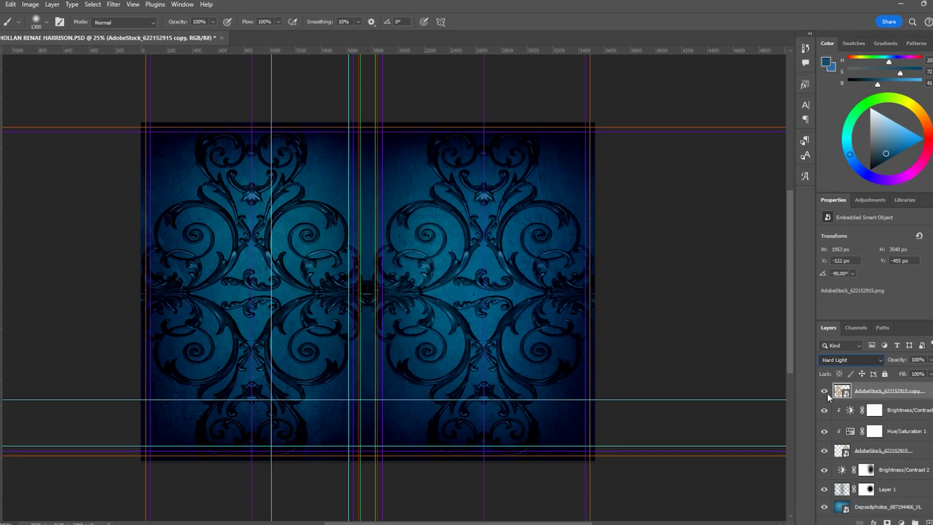
# Lower the left ornament's opacity, give it a drop shadow, and slightly enlarge the dagger.
pyautogui.hscroll(-2, 639, 318)
pyautogui.moveTo(930, 359); pyautogui.dragTo(909, 374)
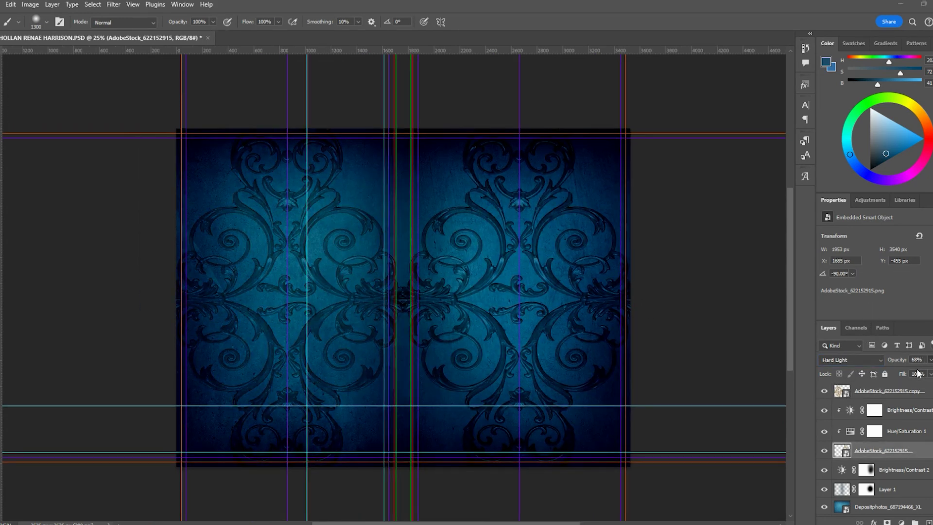
pyautogui.doubleClick(913, 391)
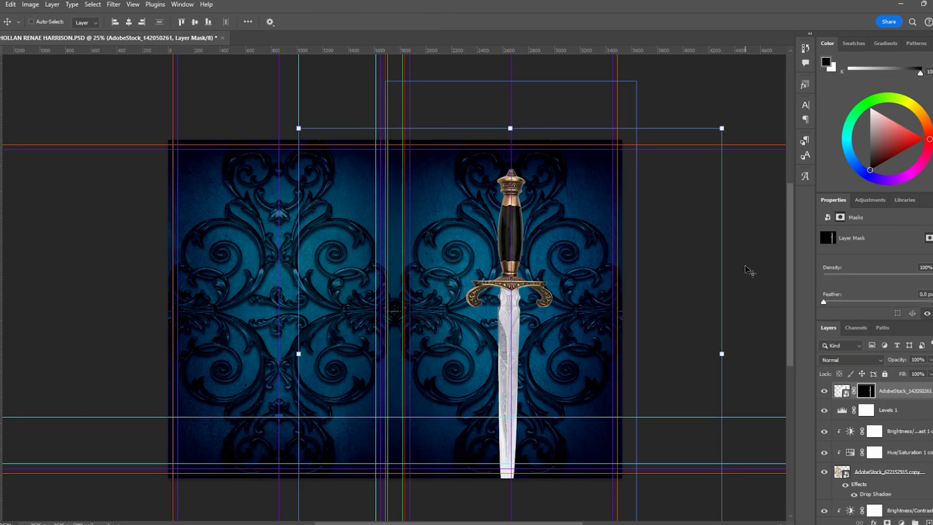
pyautogui.moveTo(722, 354)
pyautogui.mouseDown()
pyautogui.moveTo(753, 346)
pyautogui.moveTo(738, 357)
pyautogui.mouseUp()
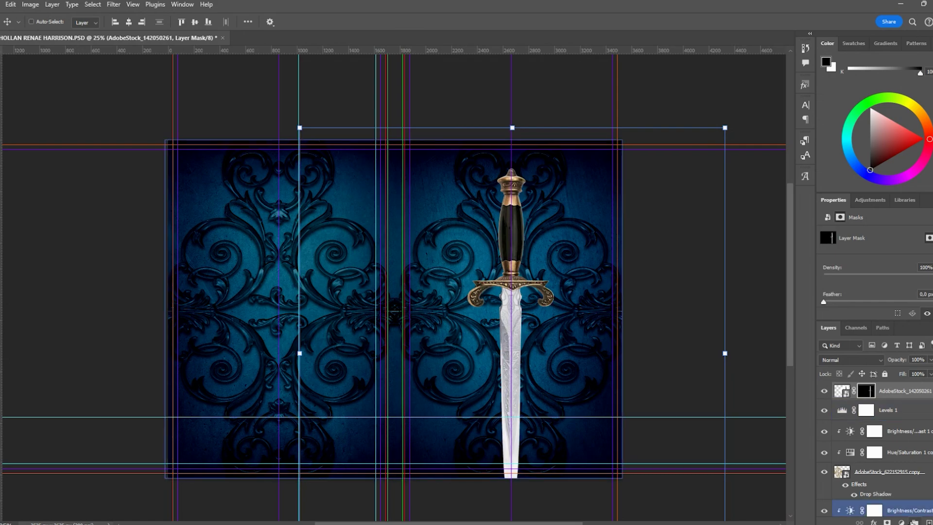
# Raise the dagger's contrast with a Brightness/Contrast adjustment and add a layer mask to the dagger.
pyautogui.click(902, 521)
pyautogui.moveTo(874, 281); pyautogui.dragTo(905, 283)
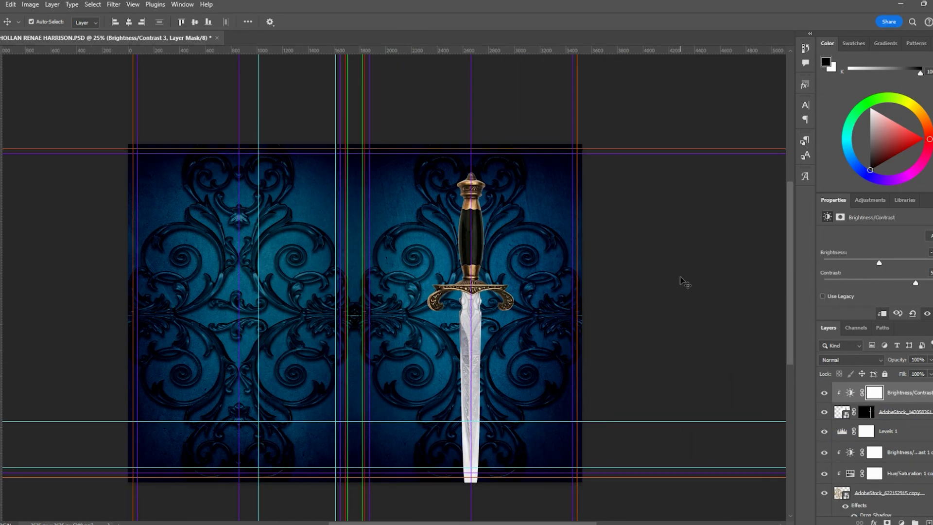
pyautogui.scroll(5, 512, 272)
pyautogui.click(897, 413)
pyautogui.keyDown('alt'); pyautogui.click(887, 522); pyautogui.keyUp('alt')
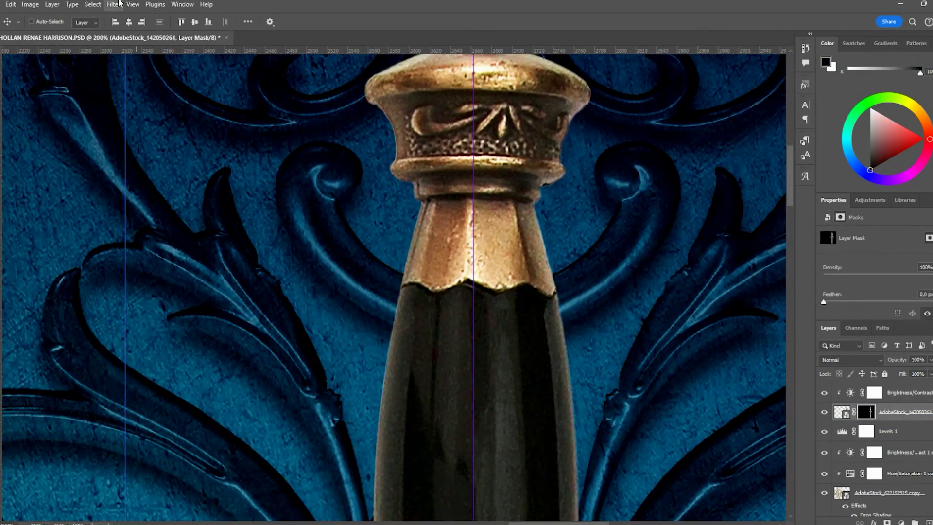
pyautogui.scroll(-5, 489, 134)
pyautogui.press('m')
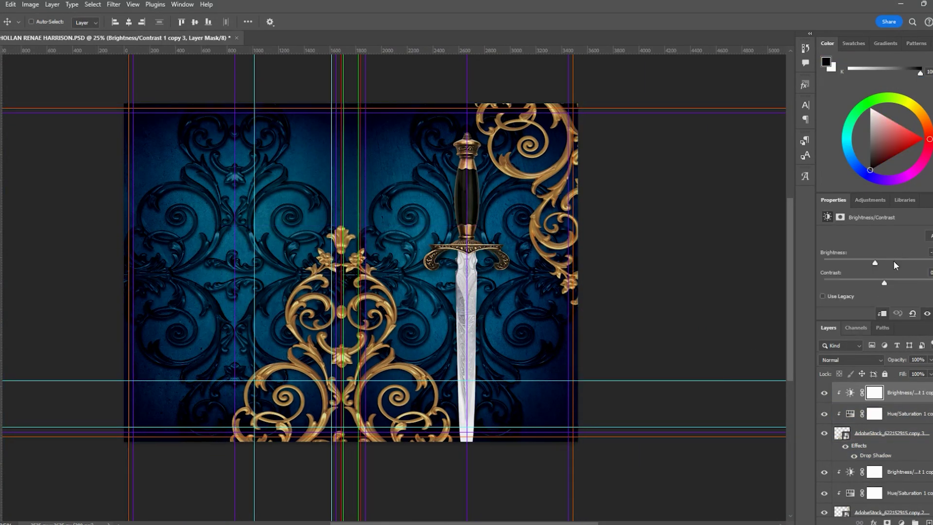
# Add a layer mask to the copied scrollwork group and set up a black brush.
pyautogui.click(904, 413)
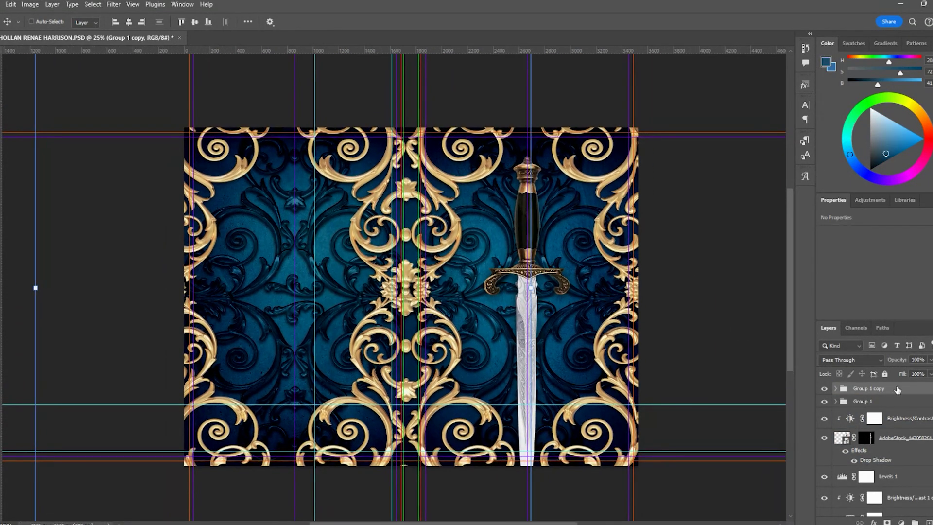
pyautogui.click(867, 402)
pyautogui.click(824, 389)
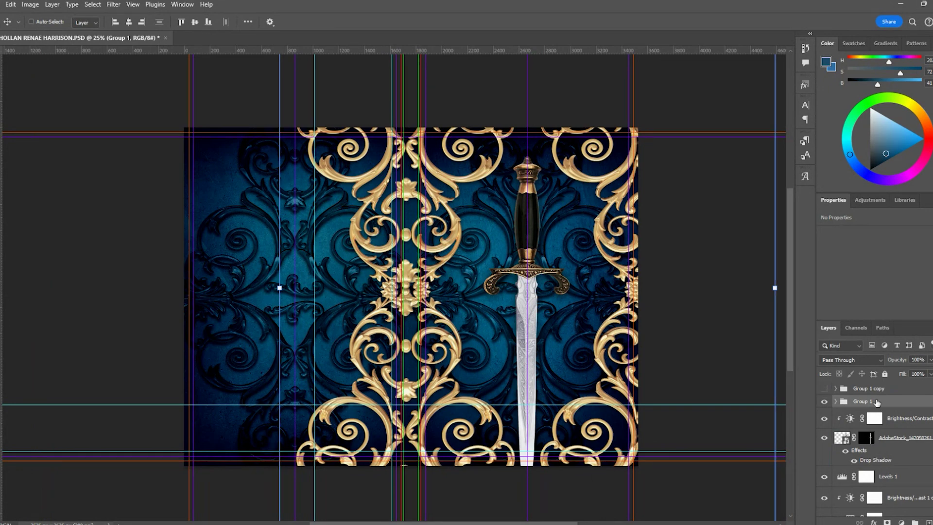
pyautogui.click(824, 389)
pyautogui.click(863, 389)
pyautogui.click(887, 522)
pyautogui.press('d')
pyautogui.press('b')
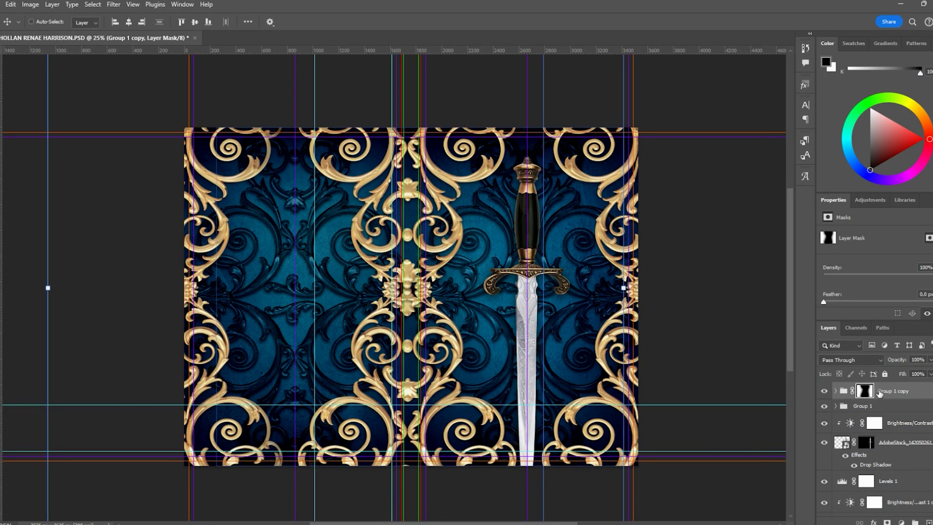
# Nudge the central ornament strip right and mask out part of the left scrollwork.
pyautogui.click(889, 390)
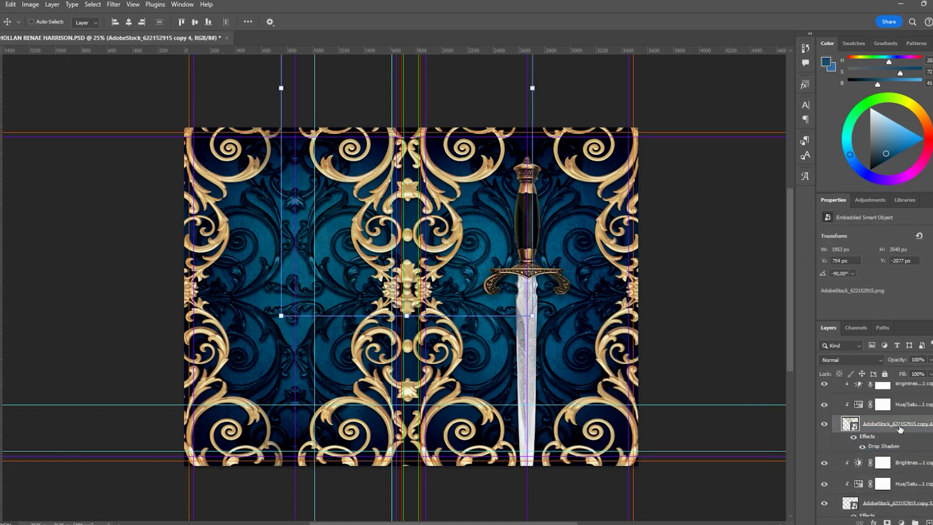
pyautogui.moveTo(454, 345); pyautogui.dragTo(460, 332)
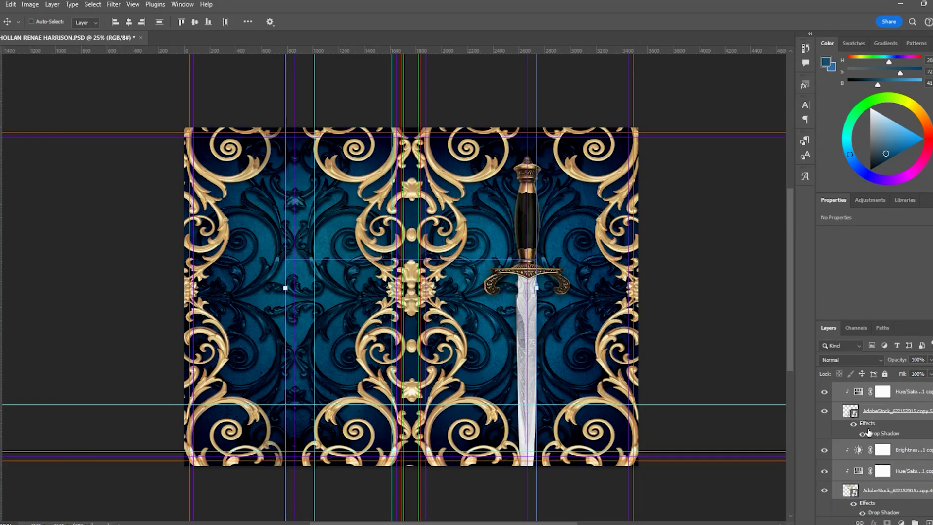
pyautogui.moveTo(359, 223); pyautogui.dragTo(590, 221)
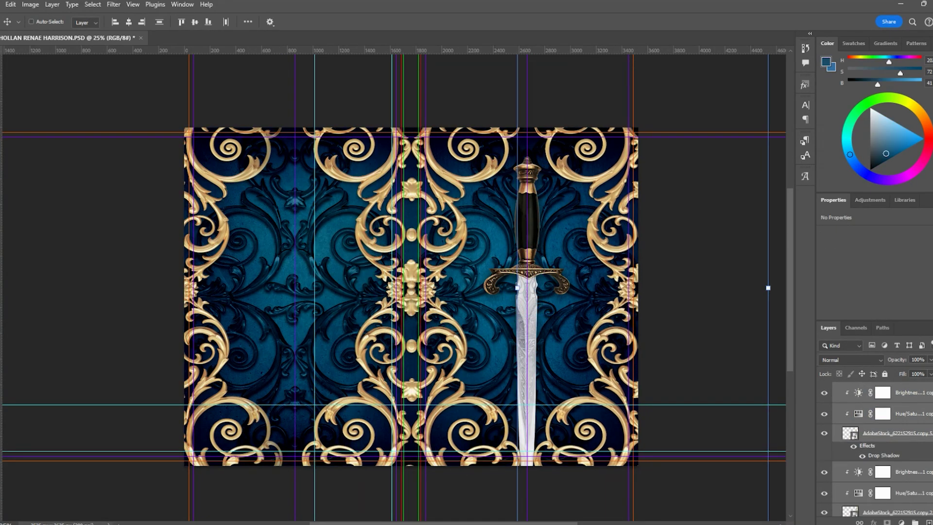
pyautogui.click(864, 390)
pyautogui.press('b')
pyautogui.moveTo(263, 165); pyautogui.dragTo(209, 452)
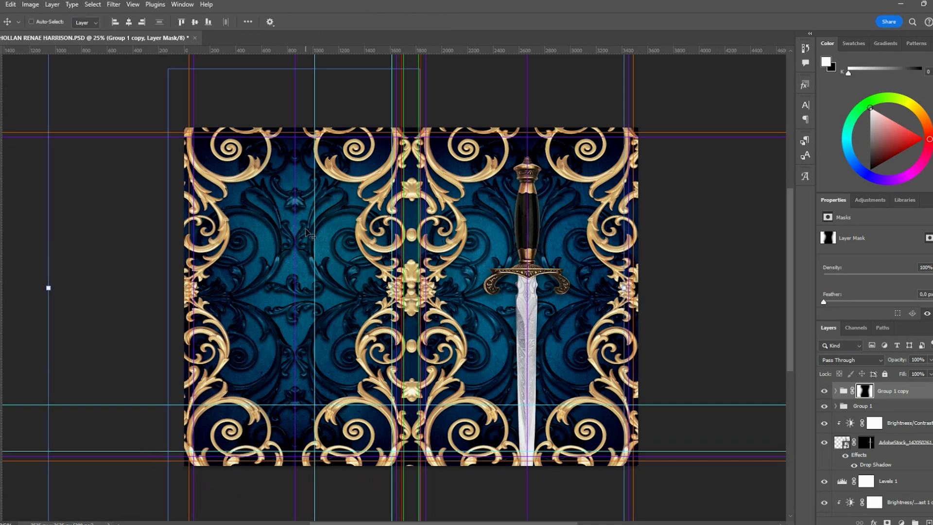
pyautogui.press('v')
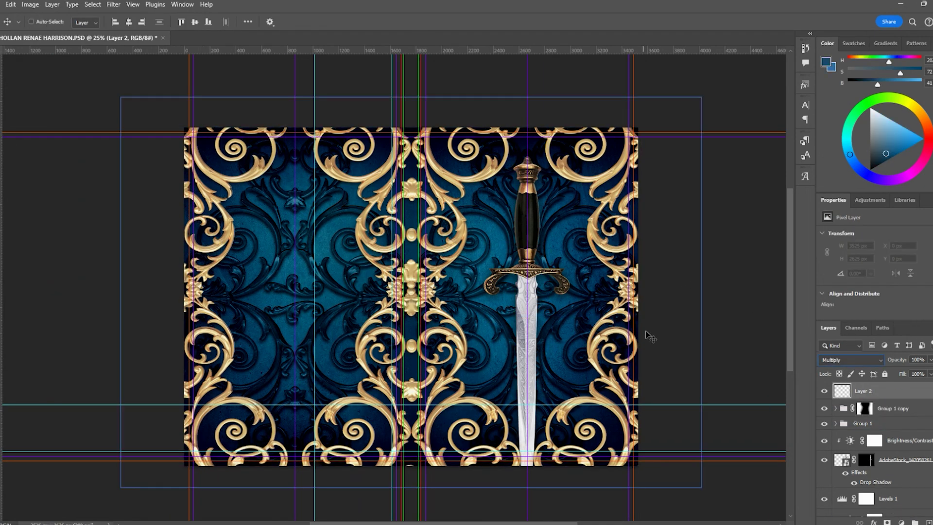
# Paint dark shading down the spine scrollwork and along the spread's outer edges.
pyautogui.press('[')
pyautogui.press('[')
pyautogui.press('[')
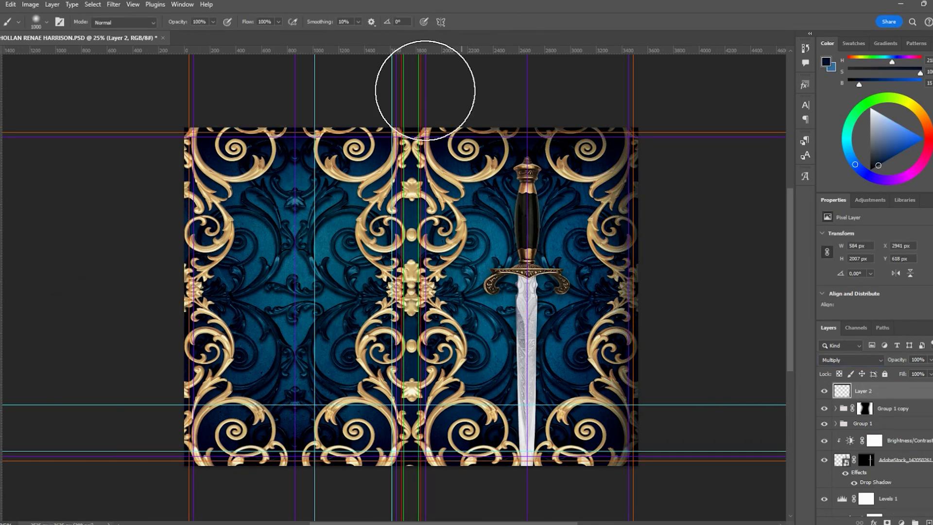
pyautogui.moveTo(428, 94)
pyautogui.mouseDown()
pyautogui.moveTo(396, 475)
pyautogui.moveTo(183, 443)
pyautogui.mouseUp()
pyautogui.scroll(-1, 660, 243)
pyautogui.press(']')
pyautogui.press(']')
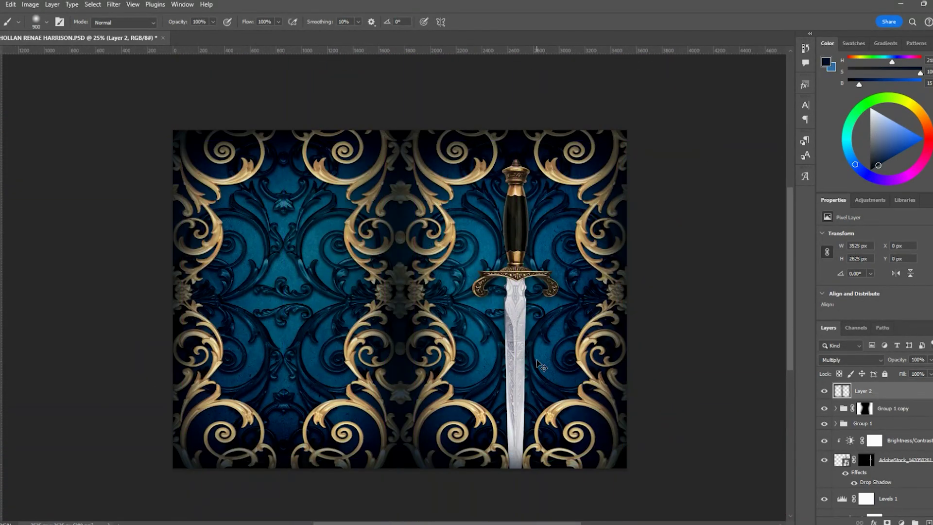
pyautogui.moveTo(689, 291); pyautogui.dragTo(653, 297)
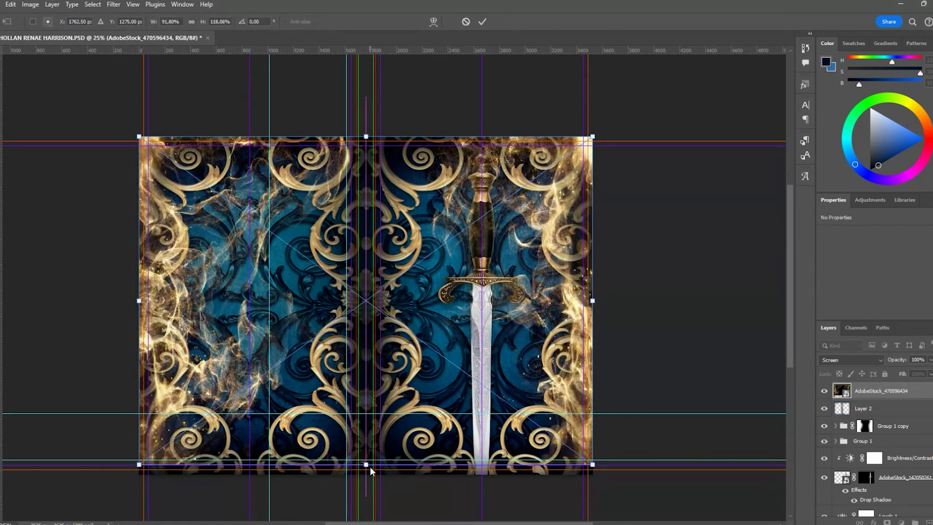
# Rotate the smoke over the front cover, then duplicate, flip and move the copy onto the back cover.
pyautogui.hotkey('ctrl', 't')
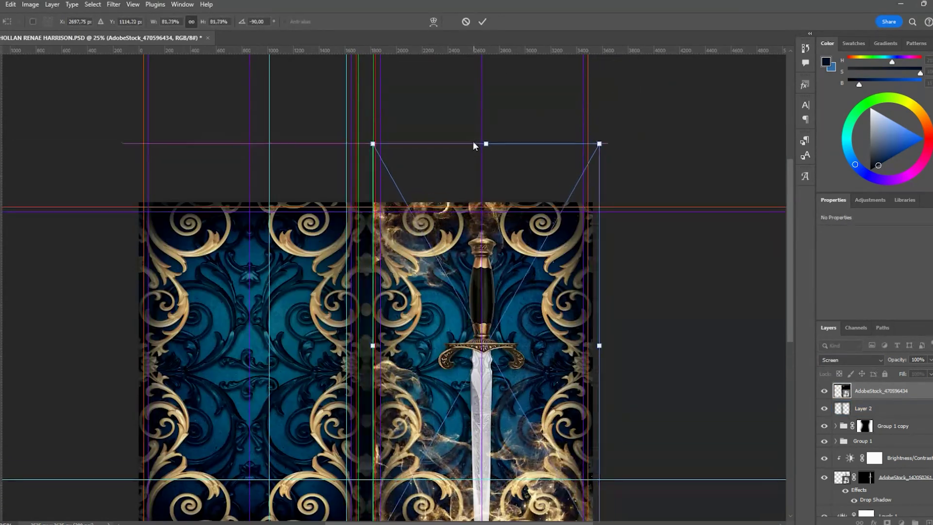
pyautogui.moveTo(710, 260)
pyautogui.mouseDown()
pyautogui.moveTo(710, 326)
pyautogui.moveTo(705, 228)
pyautogui.mouseUp()
pyautogui.press('Return')
pyautogui.hotkey('ctrl', 'j')
pyautogui.hotkey('ctrl', 't')
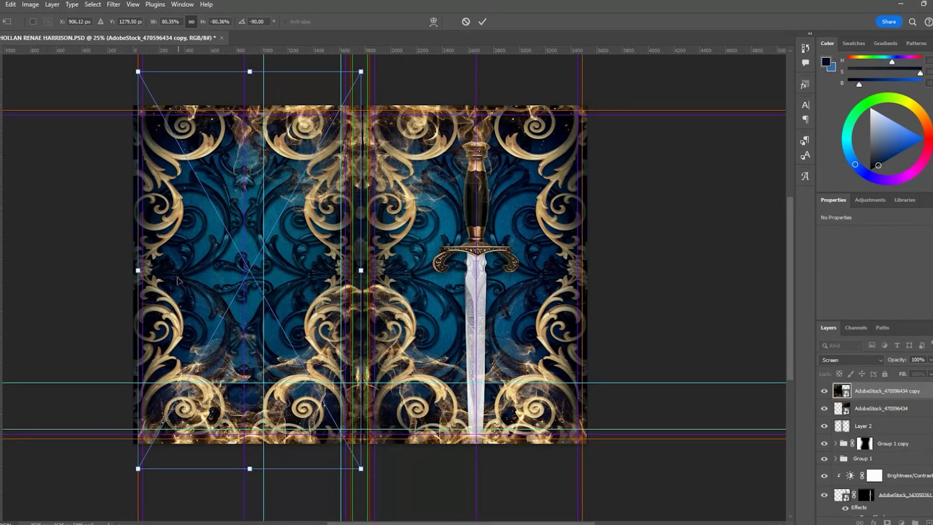
pyautogui.moveTo(363, 271); pyautogui.dragTo(134, 271)
pyautogui.press('Return')
pyautogui.hotkey('ctrl', ';')
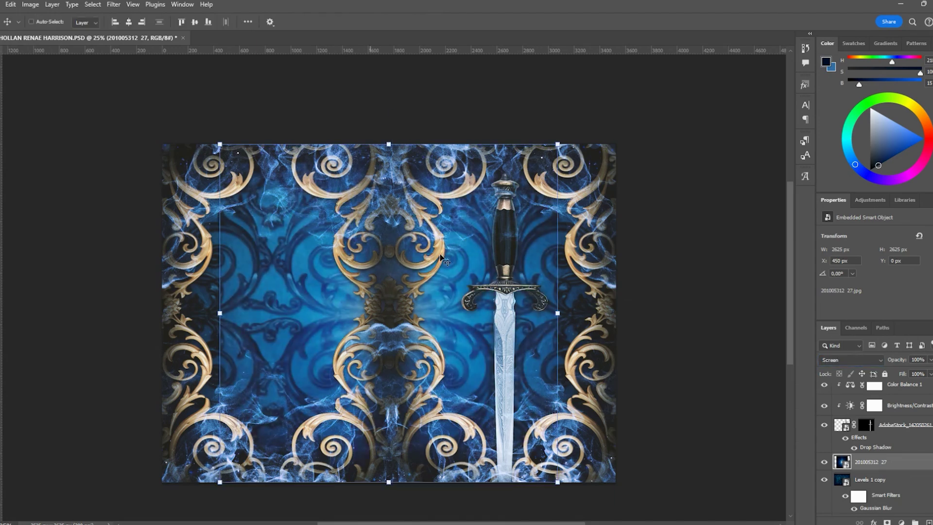
# Shift a duplicate of the background onto the back cover and select the AdobeStock_142050261 layer.
pyautogui.moveTo(592, 317); pyautogui.dragTo(359, 317)
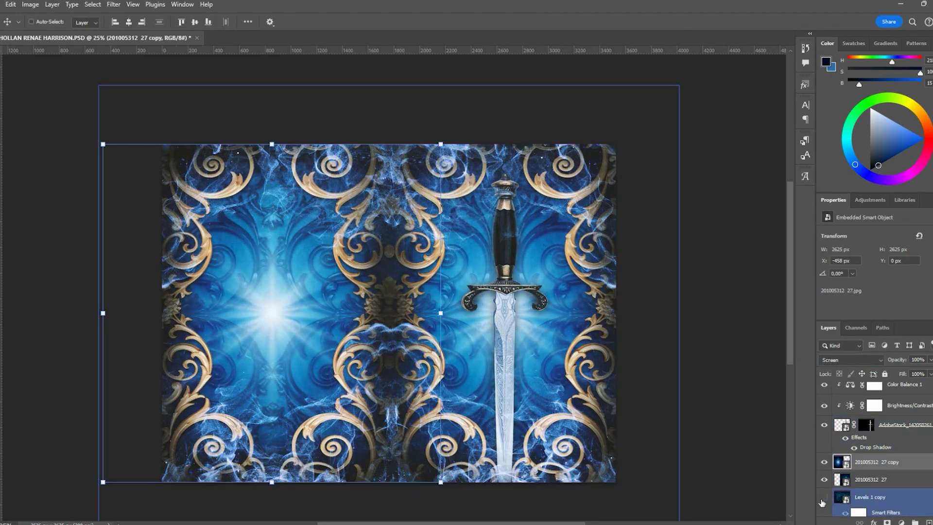
pyautogui.click(887, 479)
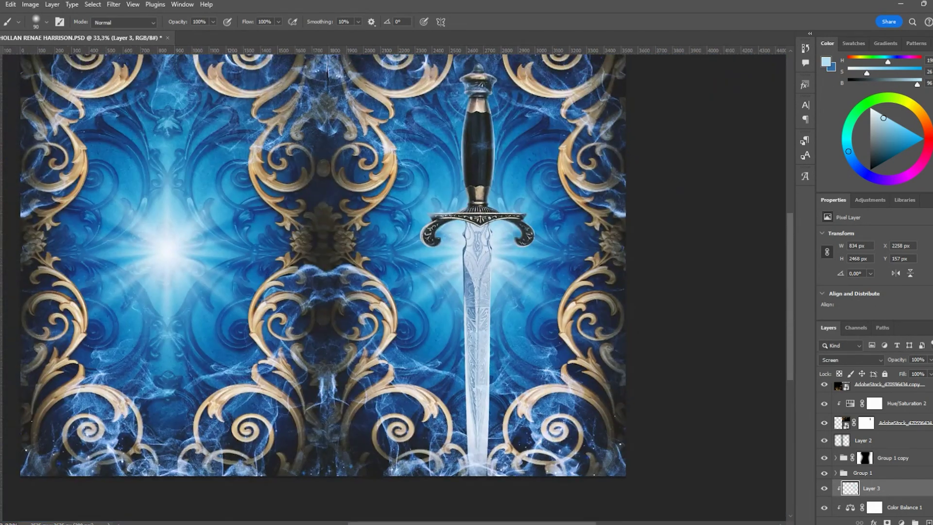
pyautogui.scroll(-3, 919, 460)
pyautogui.click(920, 461)
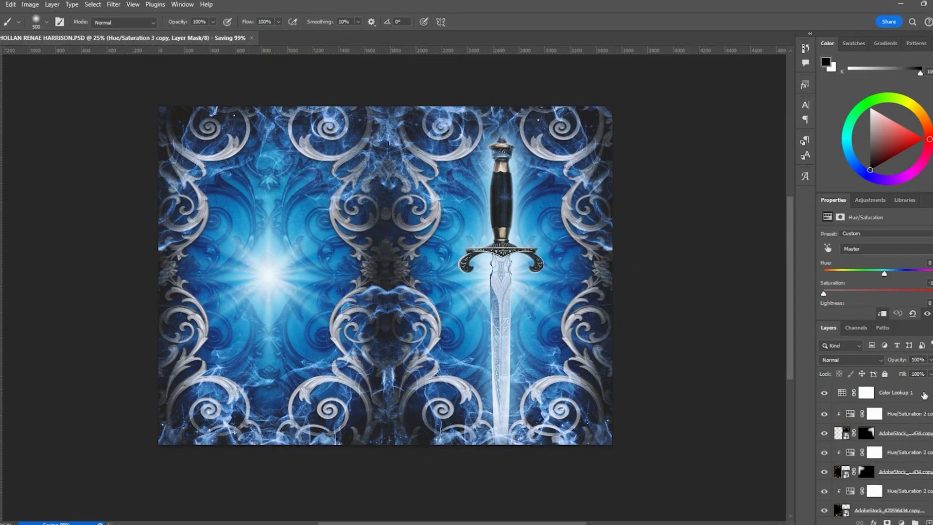
# Set the Color Lookup 1 layer's opacity to 100%.
pyautogui.click(924, 394)
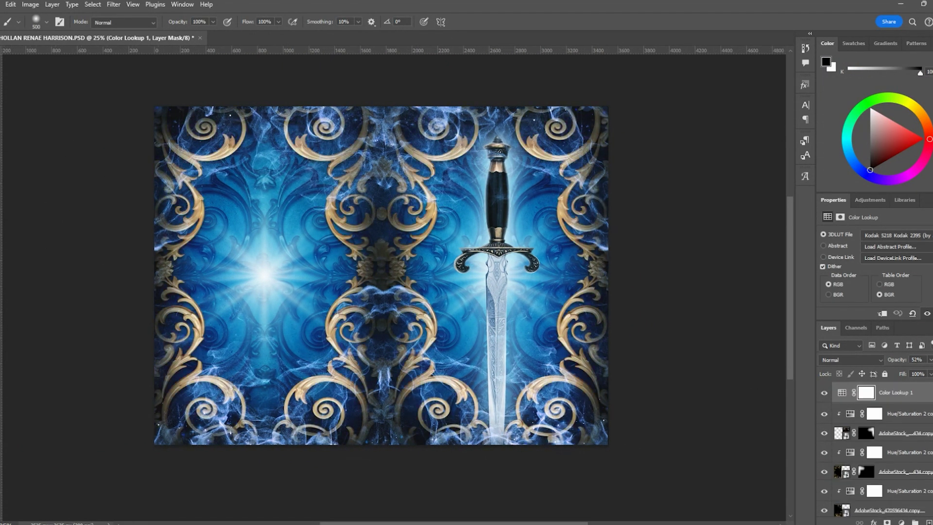
pyautogui.write('100')
pyautogui.press('Return')
pyautogui.hotkey('ctrl', '+')
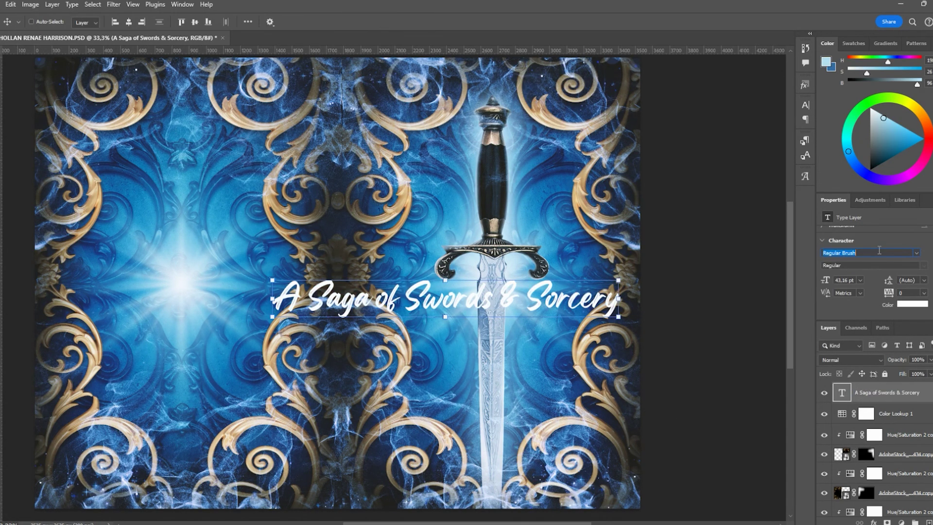
# Break the title into stacked lines and move the block onto the sword blade.
pyautogui.doubleClick(297, 297)
pyautogui.press('Return')
pyautogui.click(427, 333)
pyautogui.press('Return')
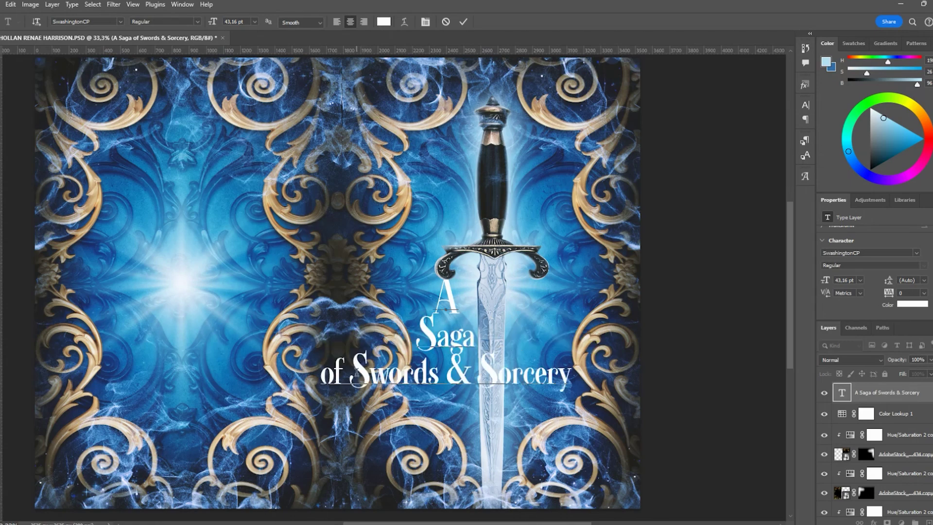
pyautogui.press('Return')
pyautogui.hotkey('ctrl', 'Return')
pyautogui.press('v')
pyautogui.moveTo(443, 383); pyautogui.dragTo(488, 344)
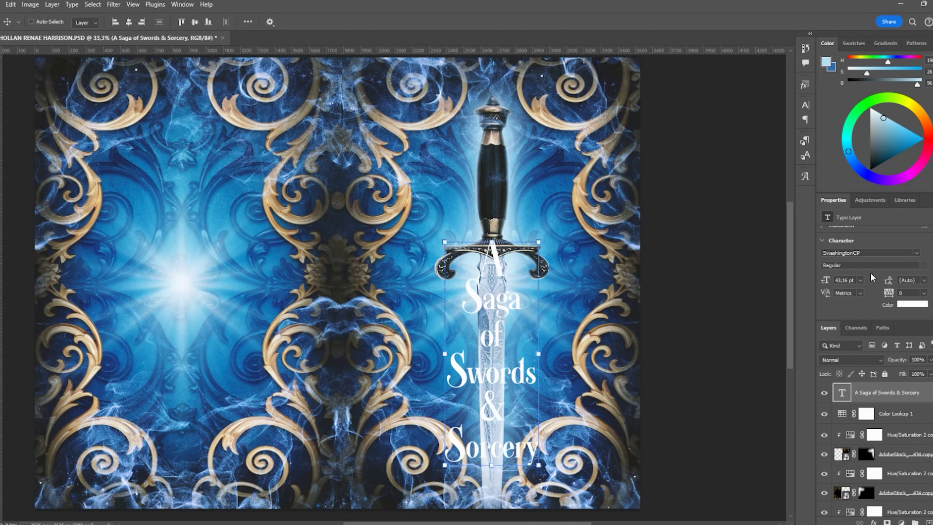
pyautogui.click(870, 253)
pyautogui.write('med')
# Apply Media Times 2.0 with 40 pt leading and join 'A SAGA' onto one line.
pyautogui.press('Return')
pyautogui.moveTo(894, 284); pyautogui.dragTo(880, 280)
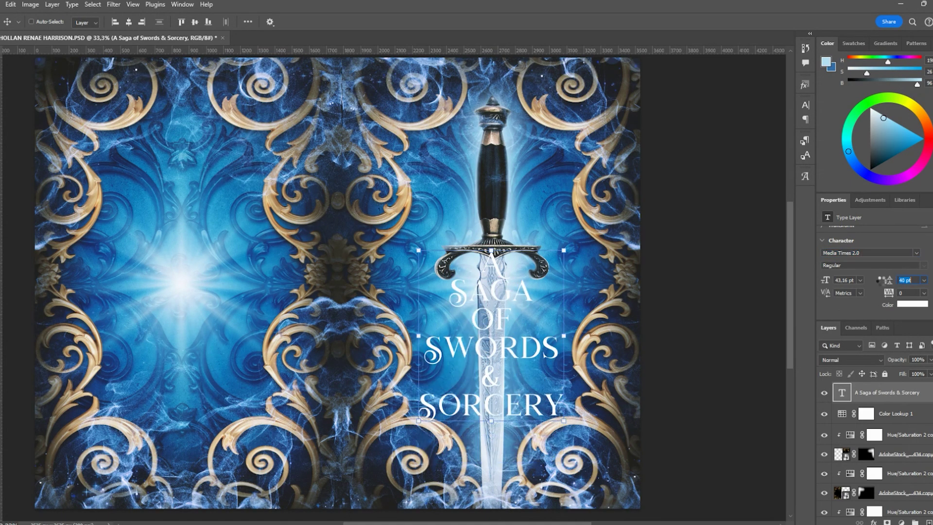
pyautogui.click(455, 287)
pyautogui.press('BackSpace')
pyautogui.doubleClick(491, 319)
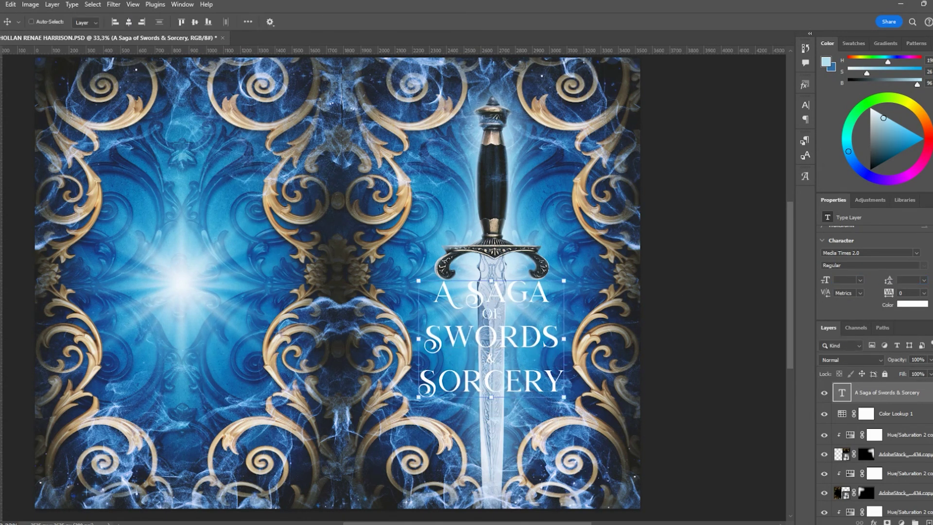
pyautogui.hotkey('ctrl', 'Return')
# Enlarge the title to about 112 percent and show the layout guides.
pyautogui.hotkey('ctrl', 't')
pyautogui.moveTo(491, 402); pyautogui.dragTo(496, 414)
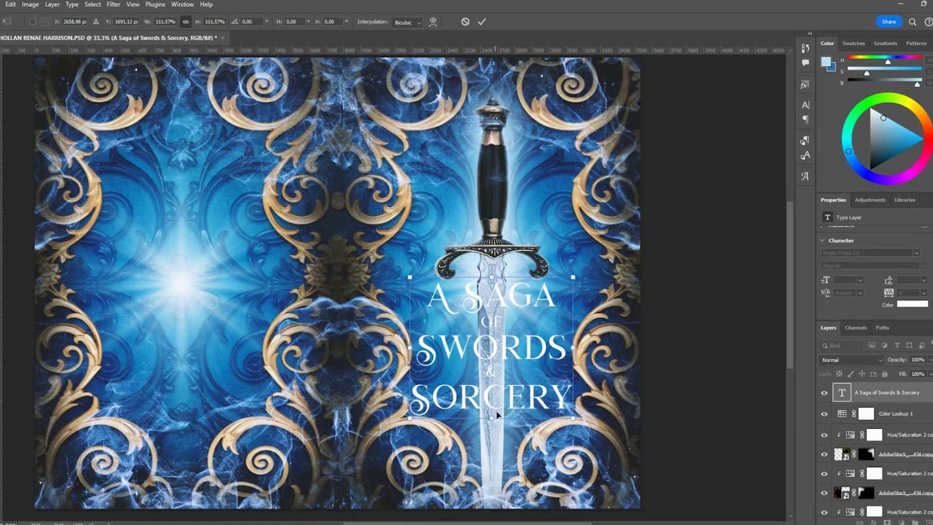
pyautogui.hotkey('ctrl', ';')
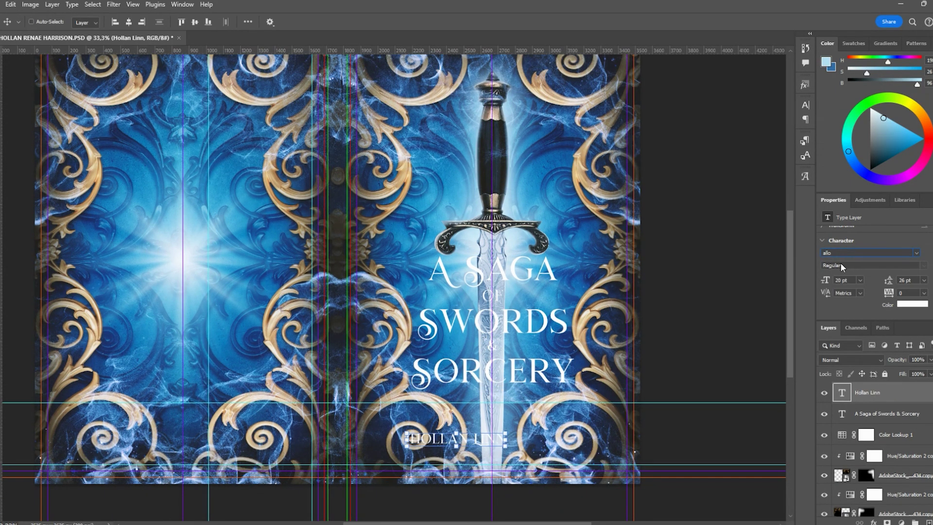
# Set the author name in the Alloy font, then switch to the Brush with the sampled dark blue.
pyautogui.write('Alloy')
pyautogui.press('Tab')
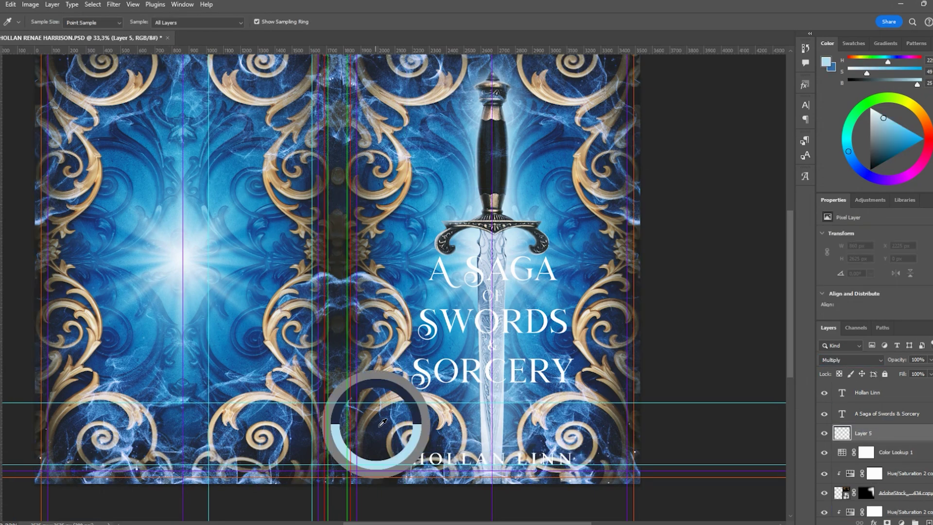
pyautogui.press('b')
# Scroll the Layers panel and select the shifted background copy layer.
pyautogui.scroll(5, 652, 162)
pyautogui.hscroll(-5, 667, 264)
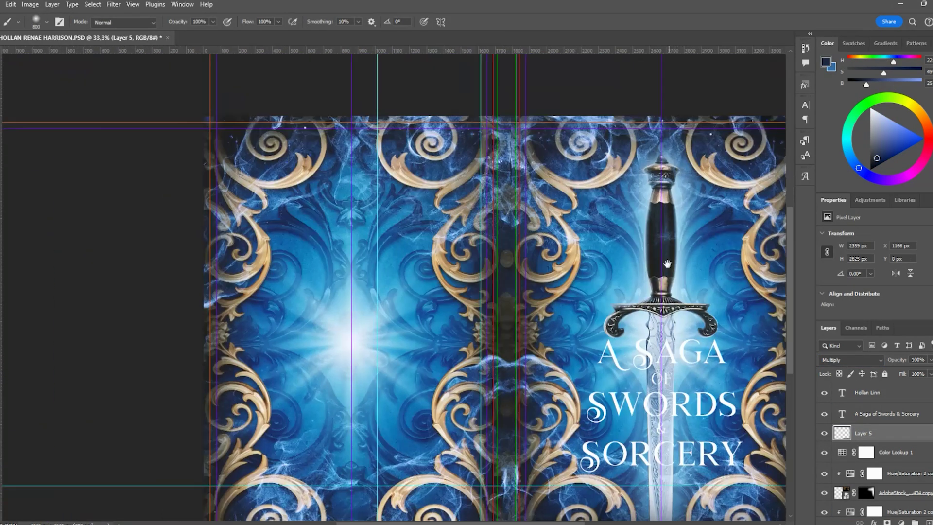
pyautogui.scroll(-2, 667, 264)
pyautogui.scroll(-2, 667, 264)
pyautogui.scroll(-5, 870, 462)
pyautogui.click(871, 499)
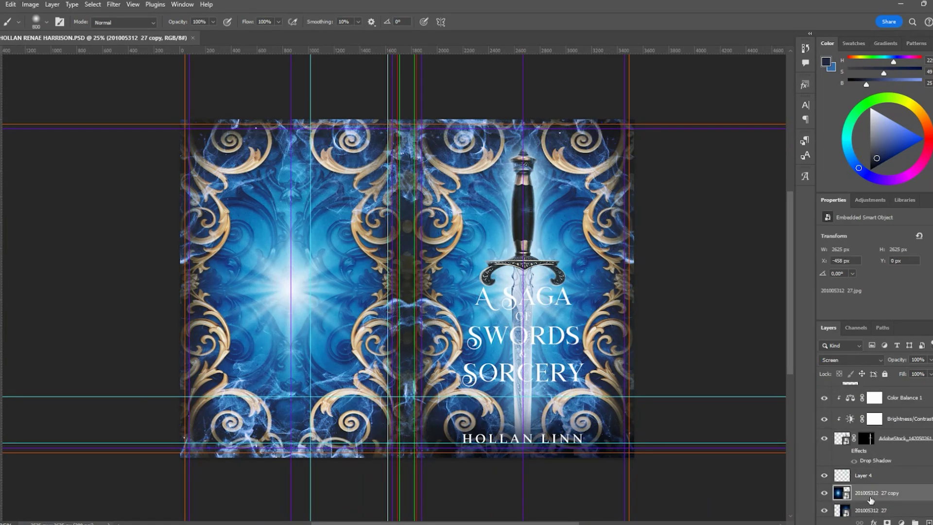
# Draw a dark rectangle over the back cover in Multiply mode at about 79% opacity.
pyautogui.scroll(5, 874, 438)
pyautogui.press('u')
pyautogui.moveTo(169, 101); pyautogui.dragTo(406, 475)
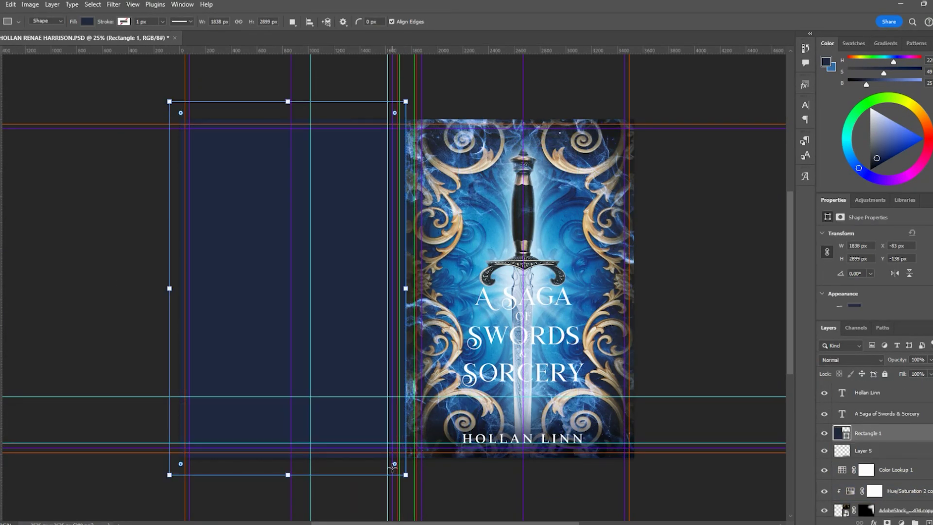
pyautogui.hotkey('shift', 'alt', 'o')
pyautogui.hotkey('shift', 'alt', 'm')
pyautogui.press('m')
pyautogui.hotkey('ctrl', 'h')
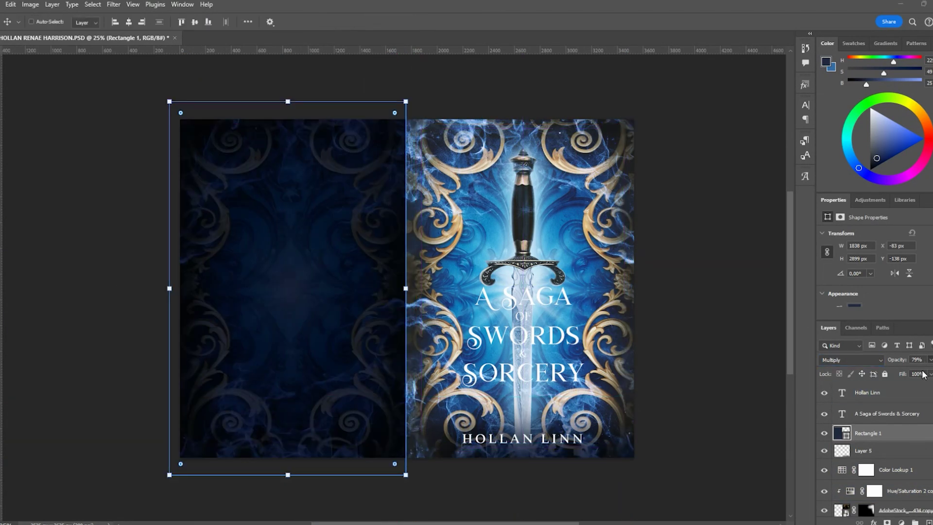
# Mask the dark panel, paint it out near the spine, and save the document.
pyautogui.click(887, 522)
pyautogui.press('d')
pyautogui.hotkey('ctrl', 'h')
pyautogui.press('b')
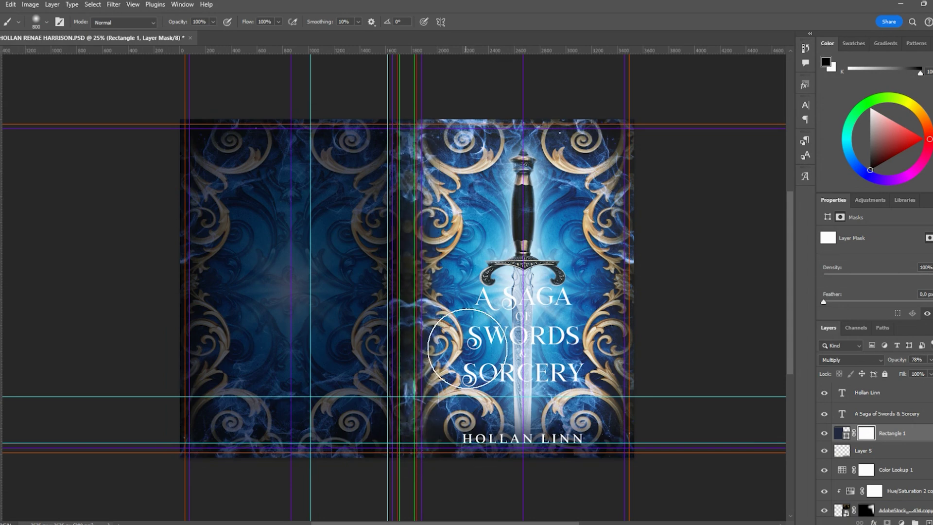
pyautogui.moveTo(468, 349); pyautogui.dragTo(467, 146)
pyautogui.hotkey('ctrl', 's')
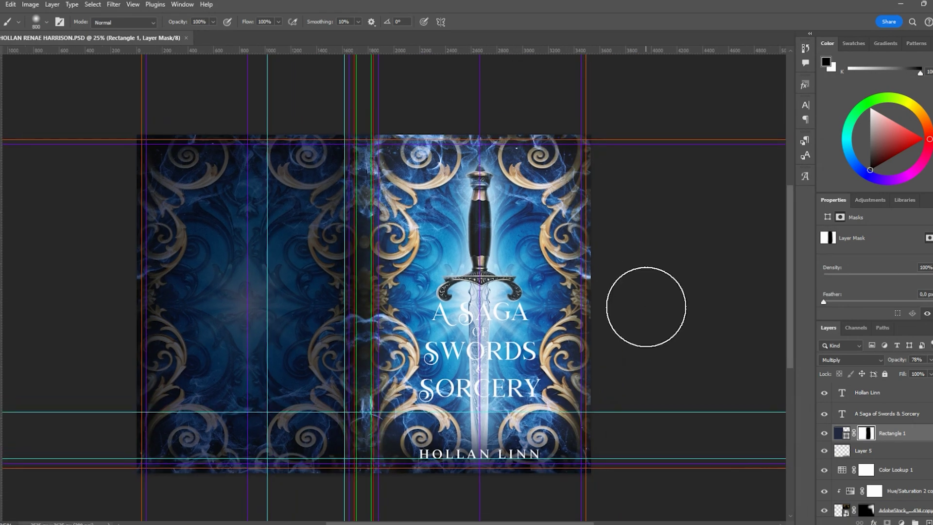
# Select the title text layer and bring up its font settings.
pyautogui.press('v')
pyautogui.click(879, 413)
pyautogui.click(879, 261)
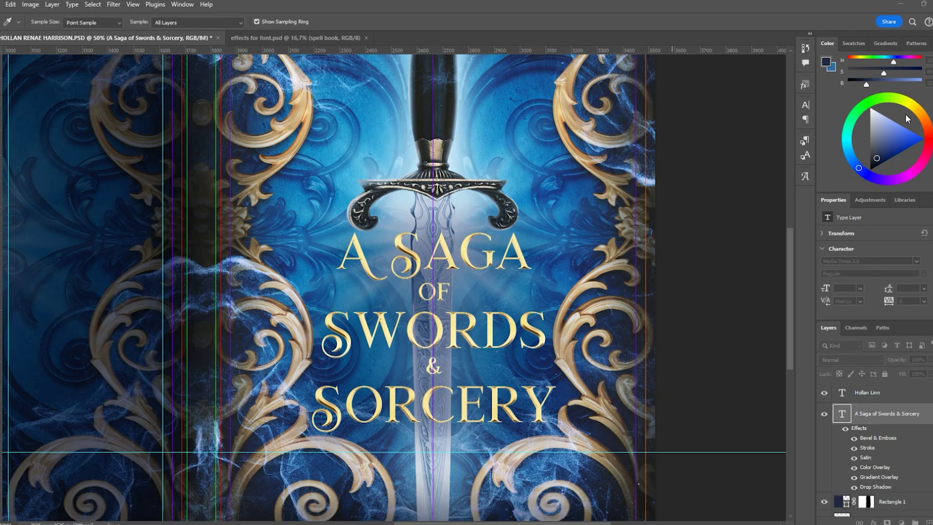
# Apply the Alika Misely font to the title in all caps.
pyautogui.press('v')
pyautogui.scroll(1, 712, 309)
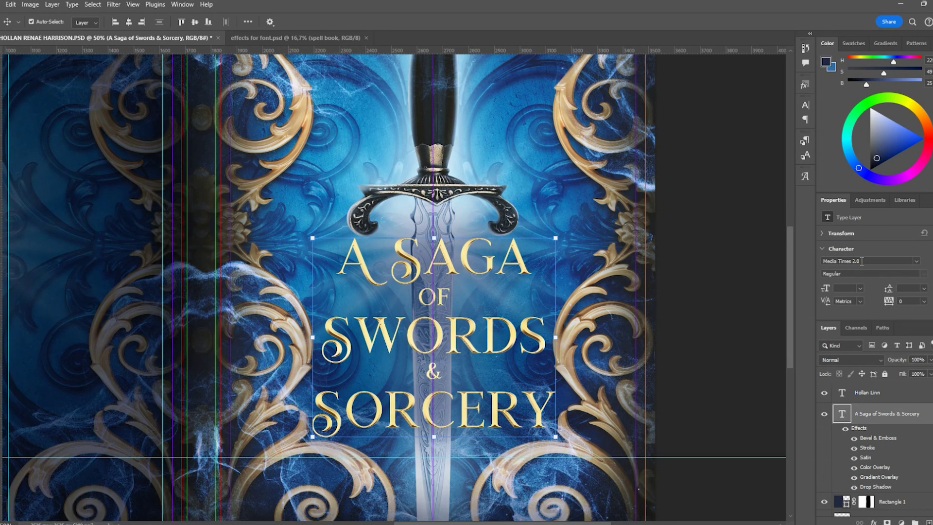
pyautogui.click(871, 260)
pyautogui.write('alki')
pyautogui.press('Return')
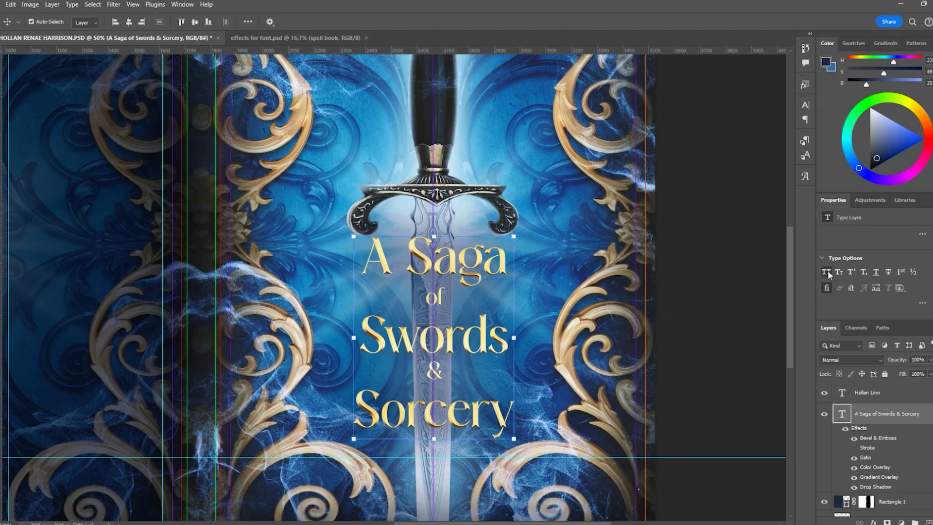
pyautogui.click(825, 272)
# Try swash alternates on the A's in the title and SAGA, reverting each to plain.
pyautogui.doubleClick(366, 264)
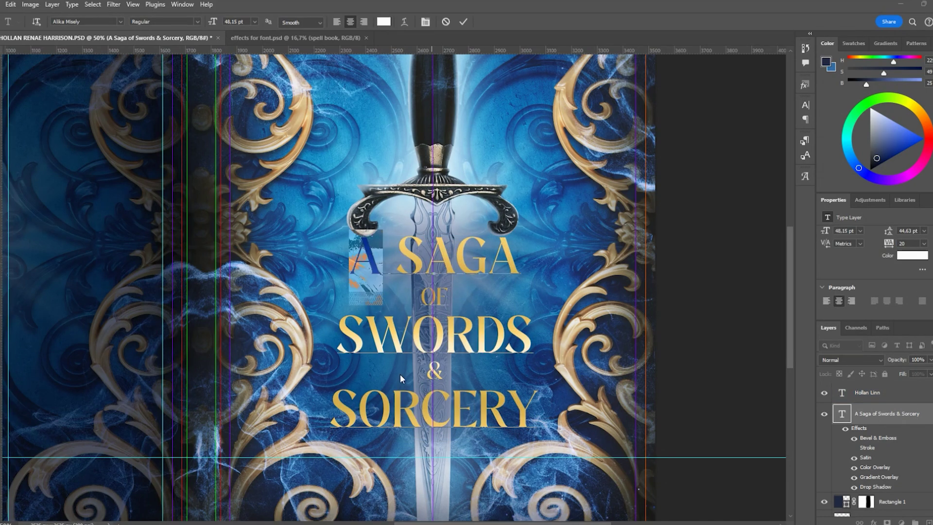
pyautogui.click(370, 313)
pyautogui.moveTo(443, 256); pyautogui.dragTo(464, 255)
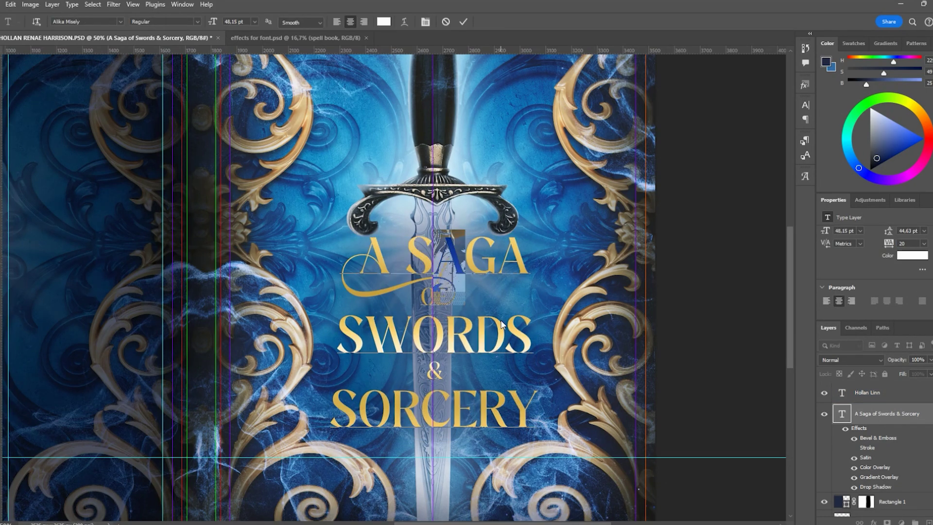
pyautogui.hotkey('ctrl', 'z')
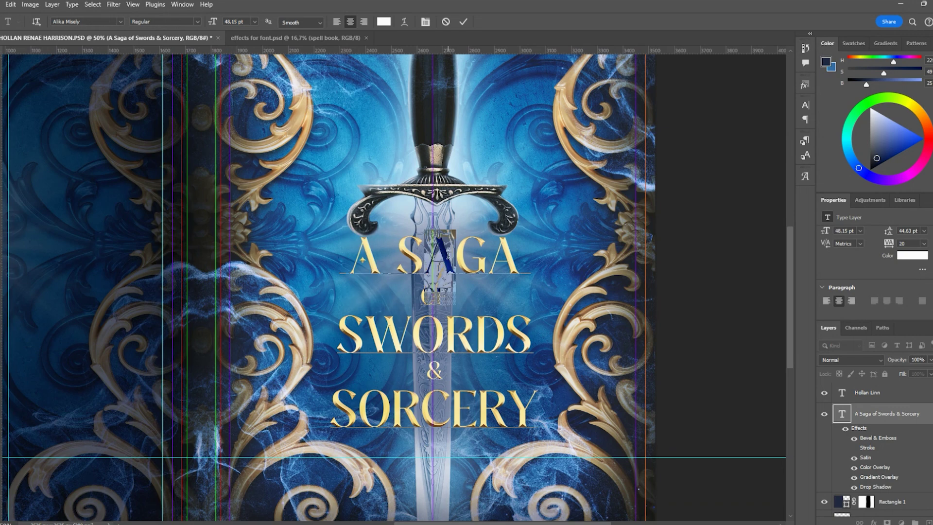
pyautogui.click(444, 297)
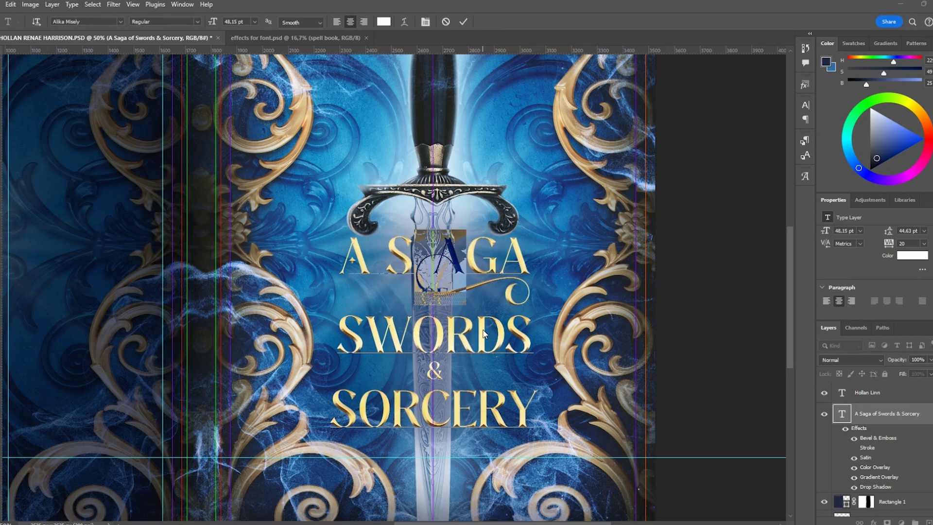
pyautogui.hotkey('ctrl', 'z')
pyautogui.moveTo(459, 255)
pyautogui.mouseDown()
pyautogui.moveTo(491, 255)
pyautogui.moveTo(499, 265)
pyautogui.mouseUp()
pyautogui.click(547, 337)
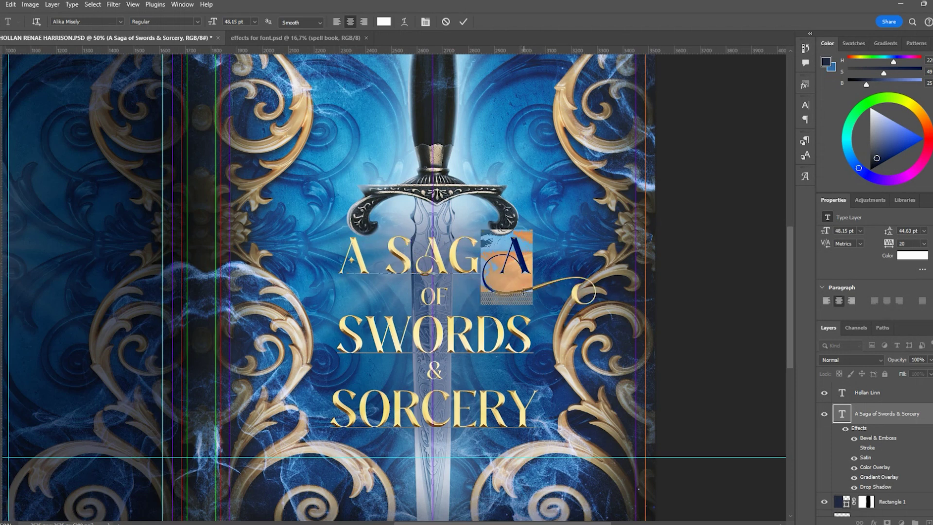
pyautogui.hotkey('ctrl', 'z')
# Give the title's first A a swash alternate, trying tracking -150 and then 20.
pyautogui.moveTo(386, 262); pyautogui.dragTo(342, 262)
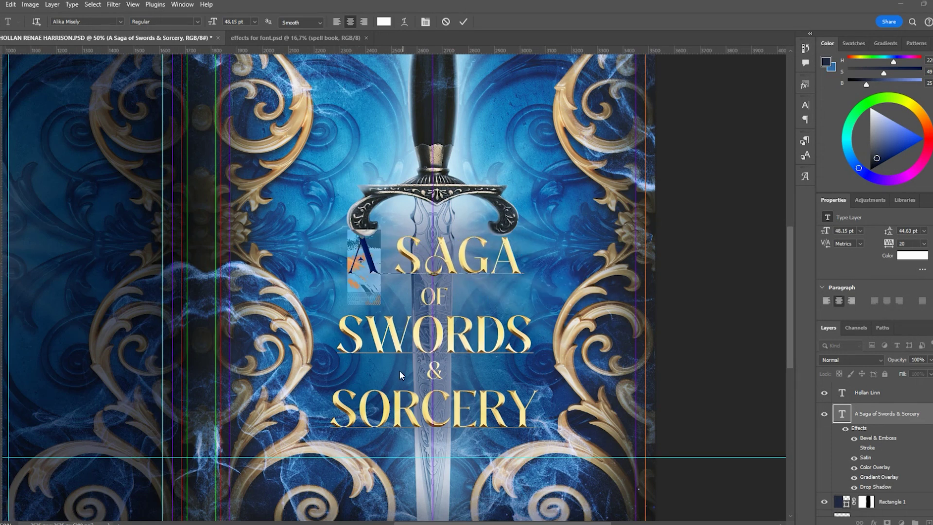
pyautogui.click(407, 331)
pyautogui.click(898, 242)
pyautogui.write('250')
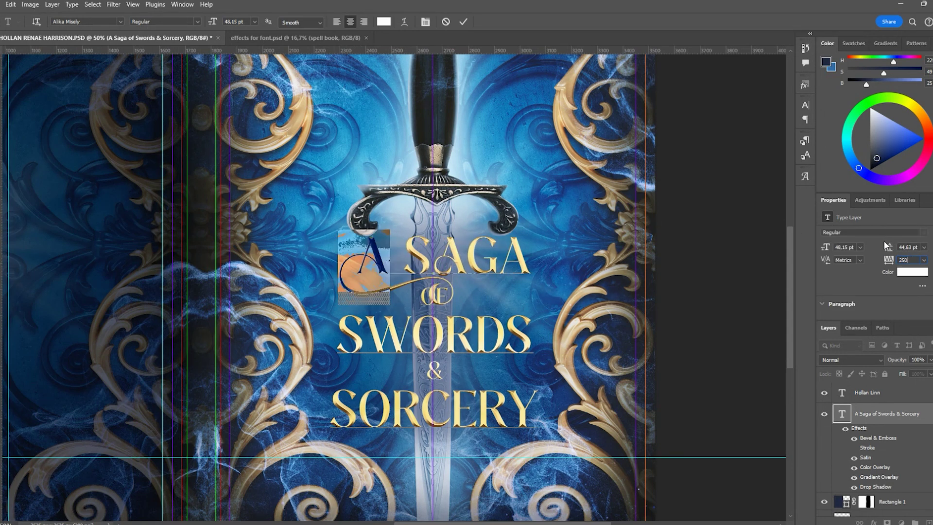
pyautogui.press('Return')
pyautogui.write('-150')
pyautogui.press('Return')
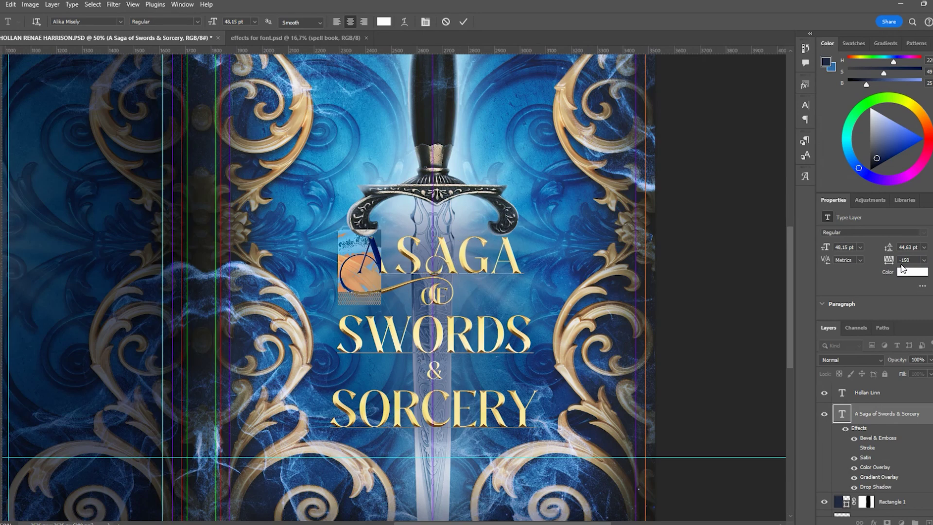
pyautogui.write('20')
pyautogui.press('Return')
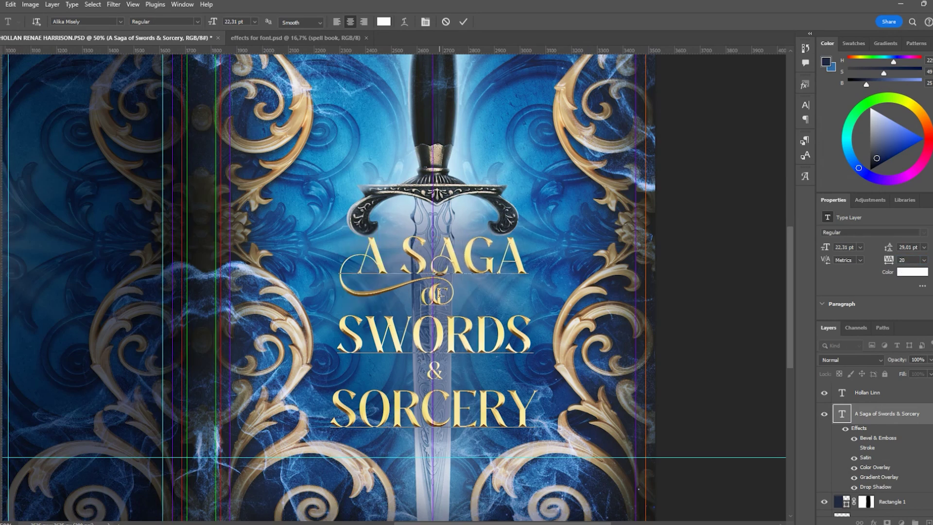
# Restore the plain OF in the title and commit the text edit.
pyautogui.moveTo(439, 293); pyautogui.dragTo(420, 293)
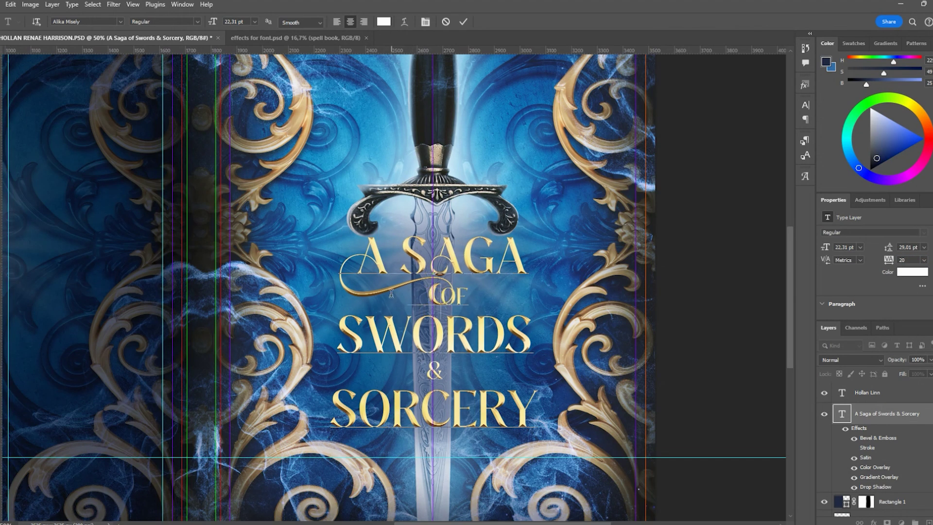
pyautogui.write('of')
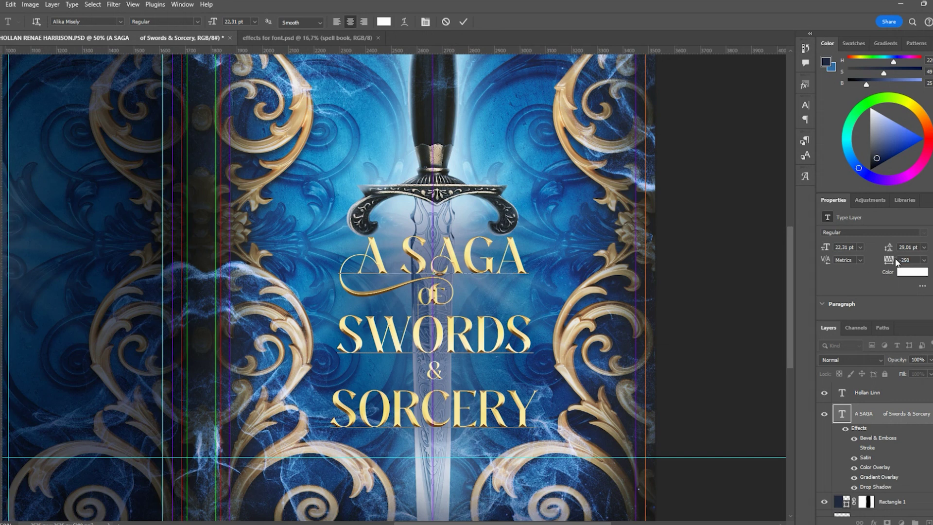
pyautogui.hotkey('ctrl', 'z')
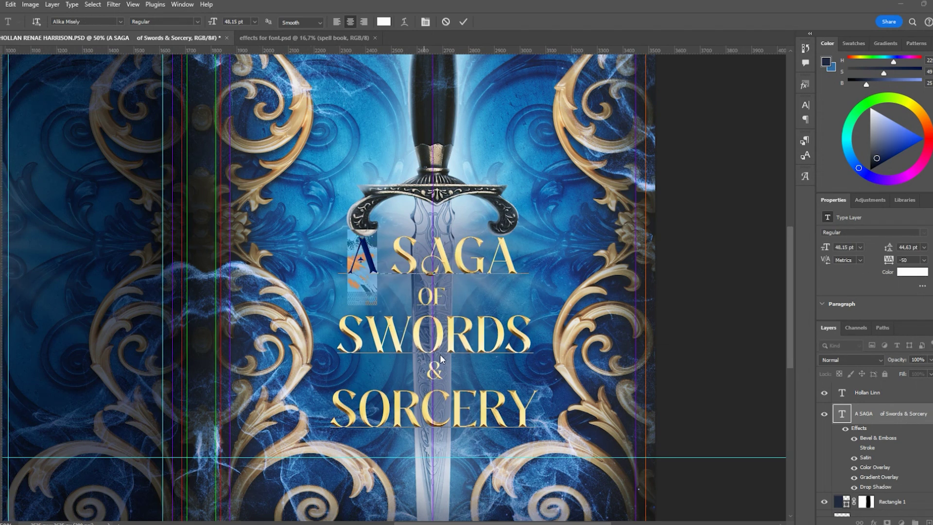
pyautogui.click(514, 205)
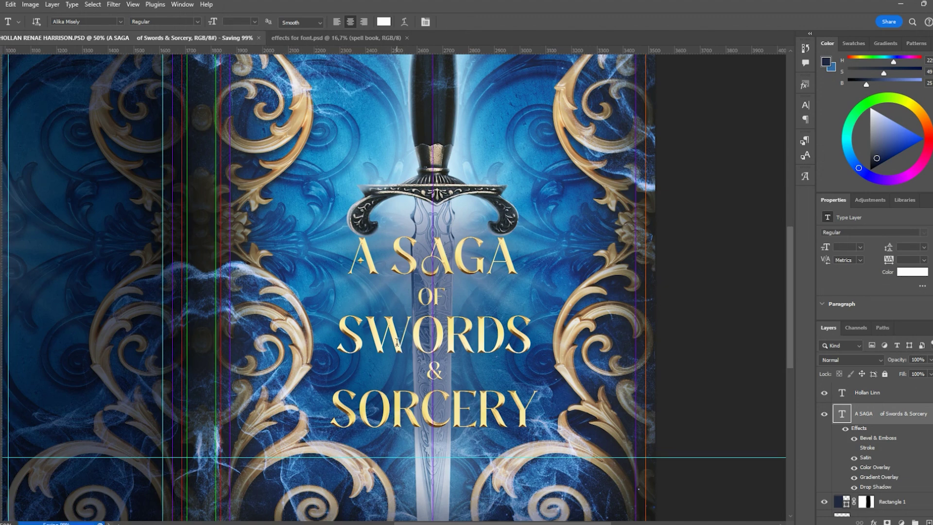
# Swap the D in SWORDS for a swash alternate and add a mask to the title.
pyautogui.moveTo(389, 341); pyautogui.dragTo(413, 341)
pyautogui.click(484, 327)
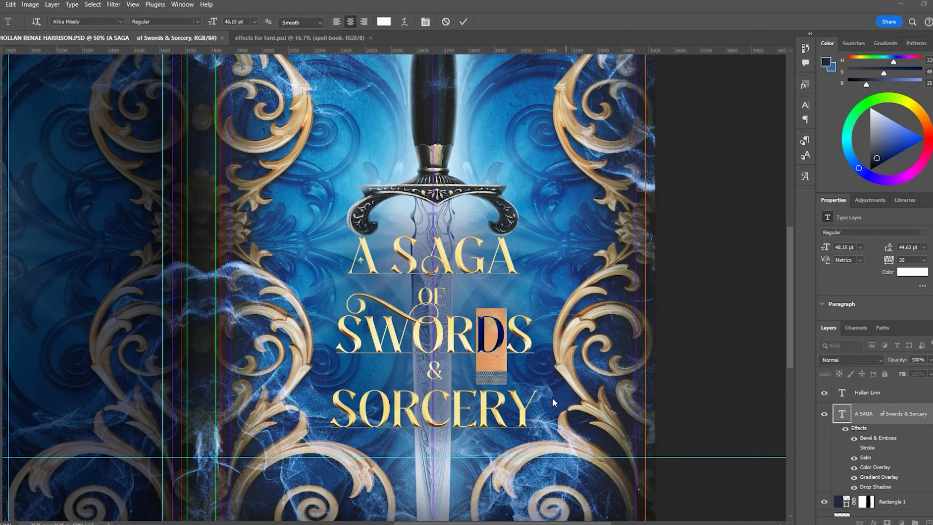
pyautogui.click(491, 378)
pyautogui.click(887, 522)
pyautogui.press('b')
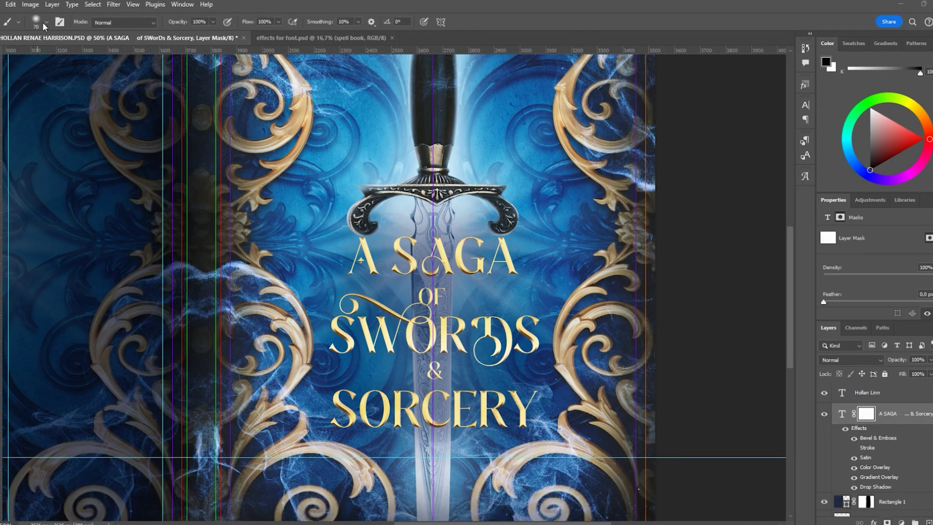
# Tighten the letter spacing around the R in SWORDS to -100 and commit it.
pyautogui.press('t')
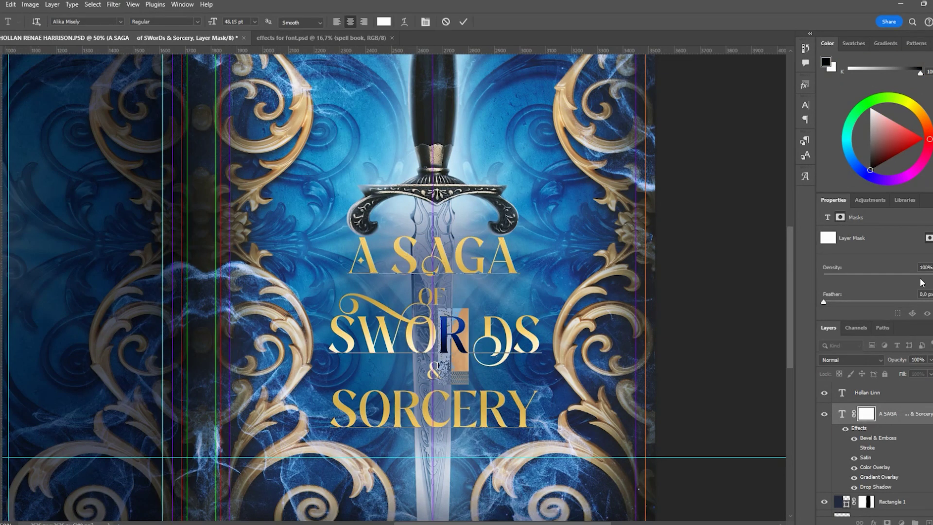
pyautogui.click(474, 335)
pyautogui.moveTo(468, 335); pyautogui.dragTo(440, 335)
pyautogui.moveTo(888, 292); pyautogui.dragTo(860, 310)
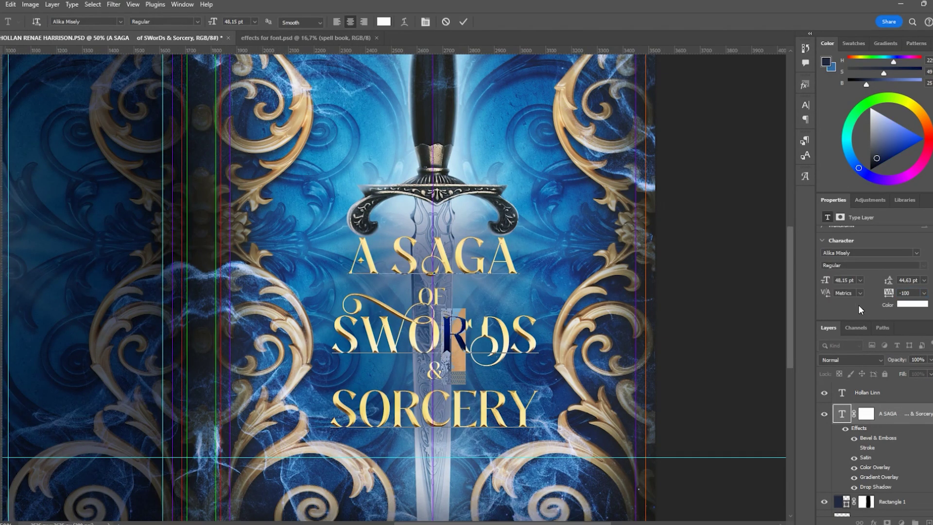
pyautogui.click(865, 414)
pyautogui.press('b')
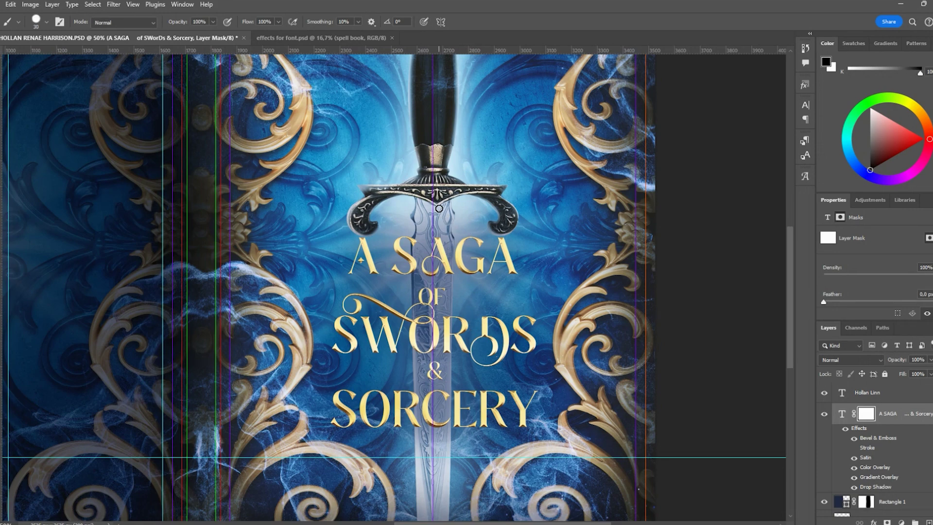
pyautogui.scroll(-1, 439, 208)
# Replace the R letters in SORCERY with decorative alternates and commit the title.
pyautogui.press('t')
pyautogui.moveTo(391, 391); pyautogui.dragTo(360, 391)
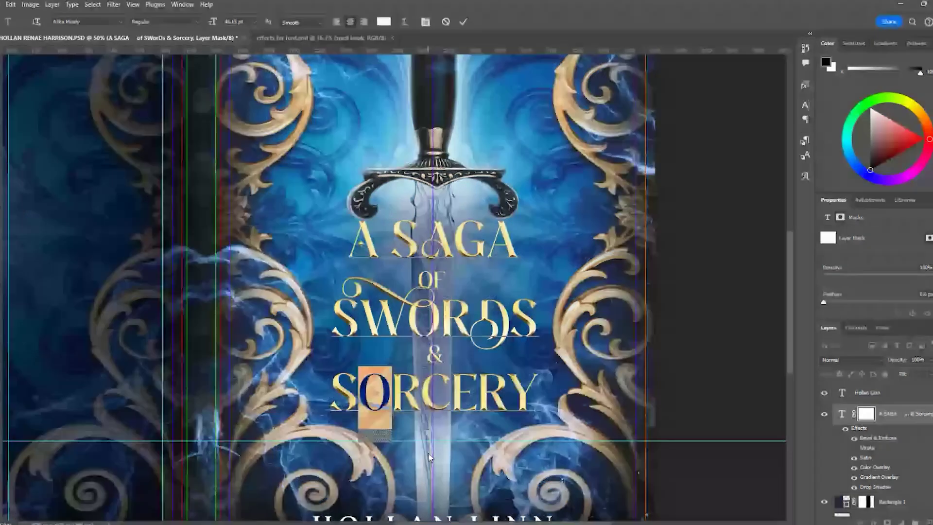
pyautogui.click(444, 388)
pyautogui.press('Right')
pyautogui.press('Right')
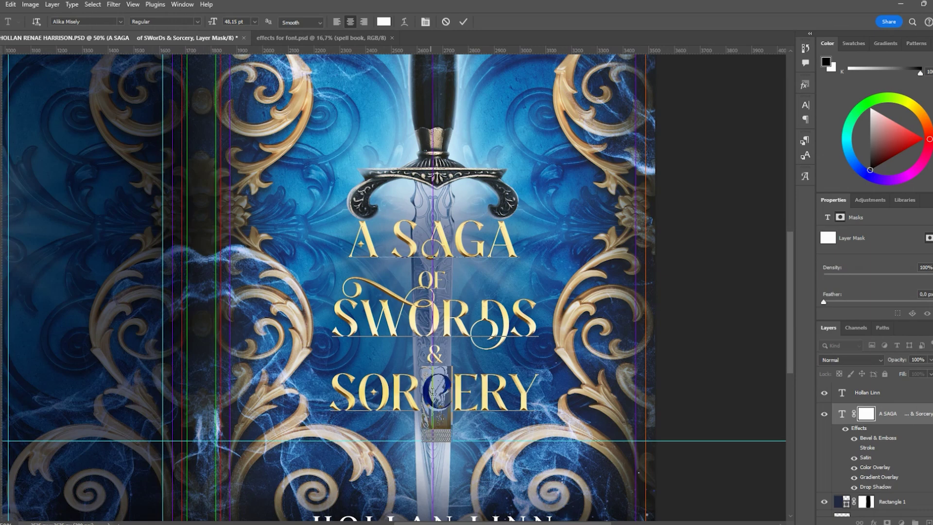
pyautogui.hotkey('shift', 'Right')
pyautogui.write('R')
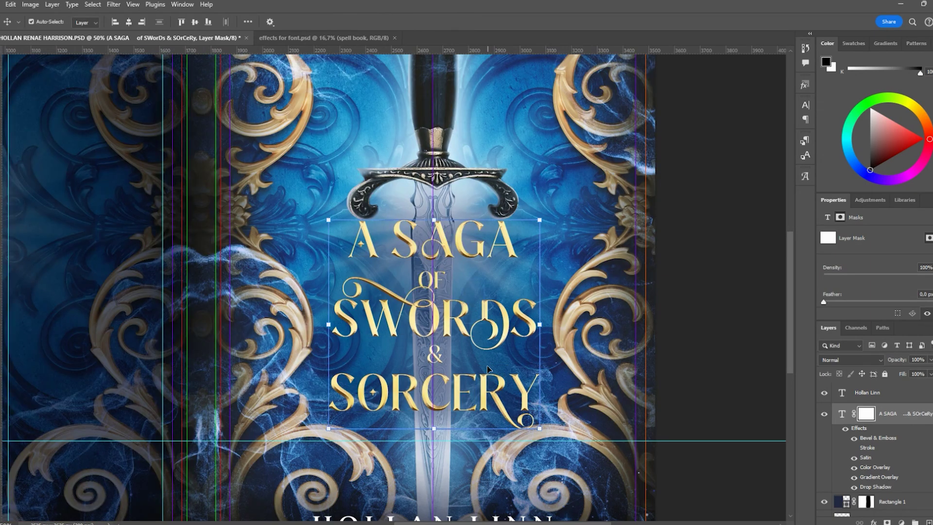
pyautogui.press('Left')
pyautogui.press('Left')
pyautogui.press('Left')
pyautogui.hotkey('shift', 'Right')
pyautogui.scroll(-2, 478, 491)
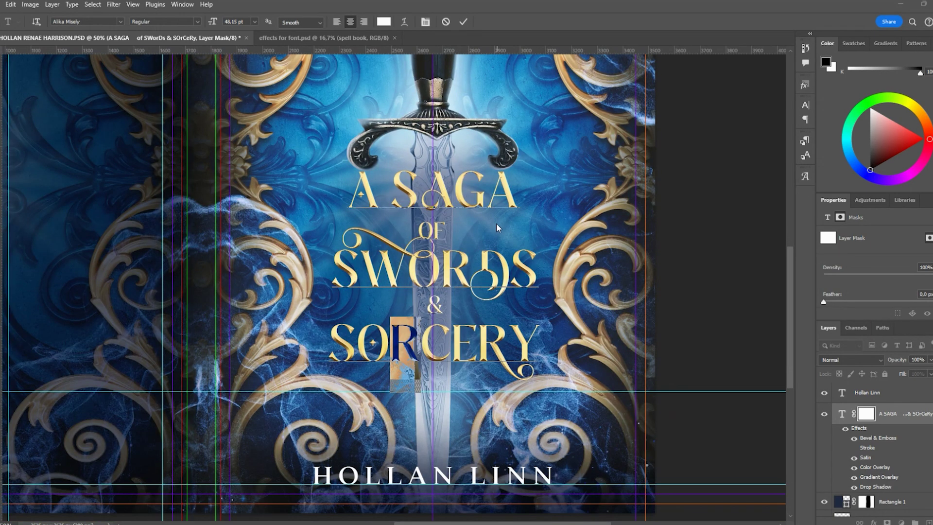
pyautogui.write('R')
pyautogui.hotkey('ctrl', 'Return')
pyautogui.press('v')
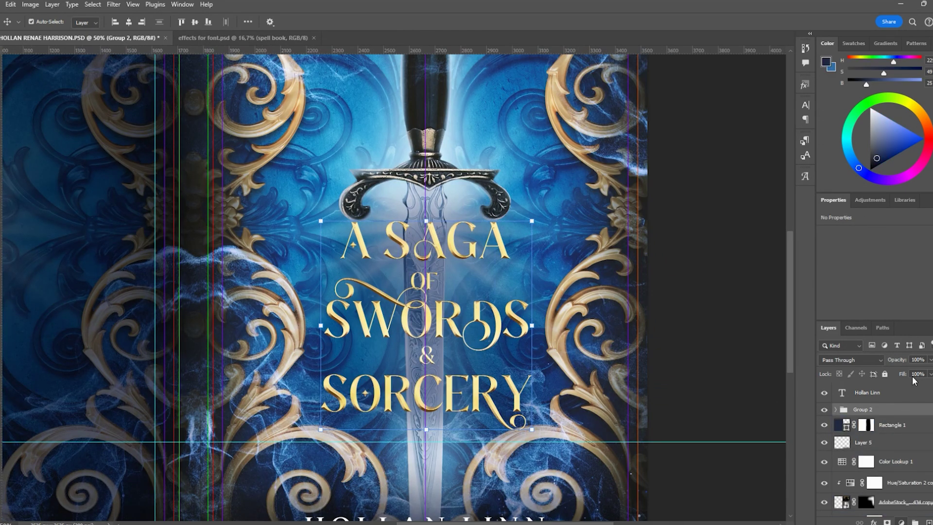
# Darken the title slightly with Levels and add a clipped Hue/Saturation nudging its hue.
pyautogui.moveTo(841, 281); pyautogui.dragTo(877, 273)
pyautogui.click(902, 522)
pyautogui.click(885, 353)
pyautogui.click(835, 452)
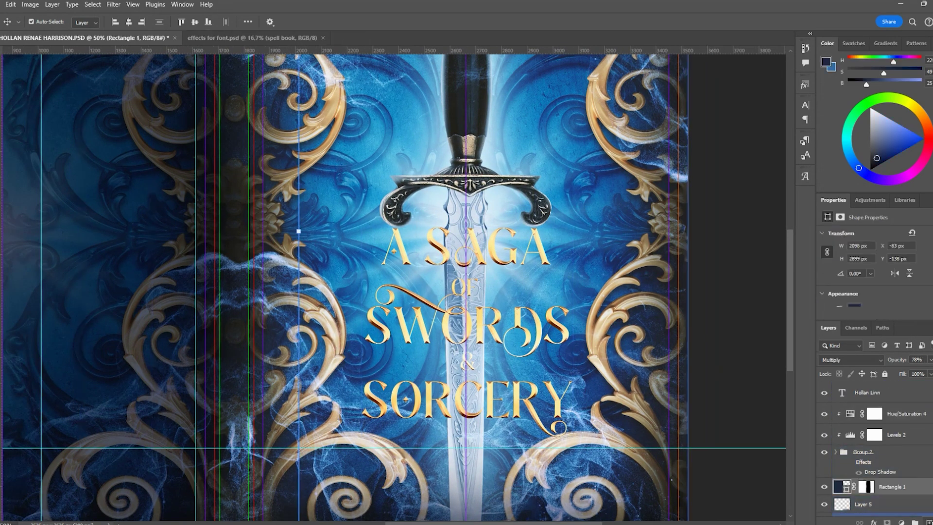
# Move the title group lower and enlarge it slightly with Free Transform.
pyautogui.hotkey('ctrl', '-')
pyautogui.hotkey('ctrl', '-')
pyautogui.press('i')
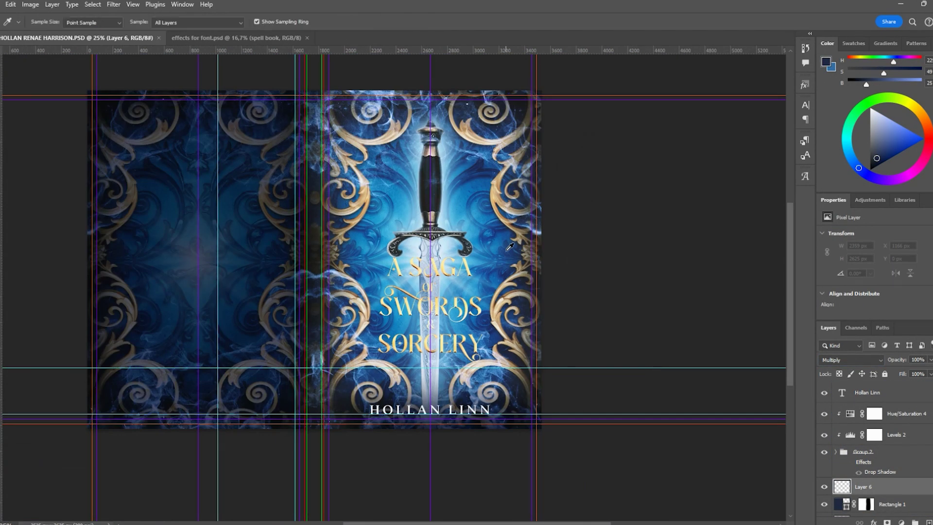
pyautogui.press('b')
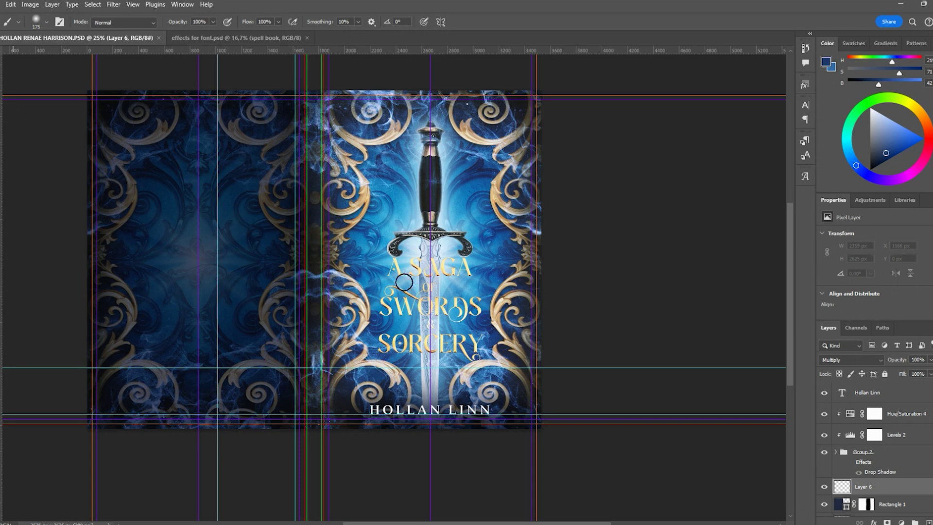
pyautogui.press('v')
pyautogui.click(883, 461)
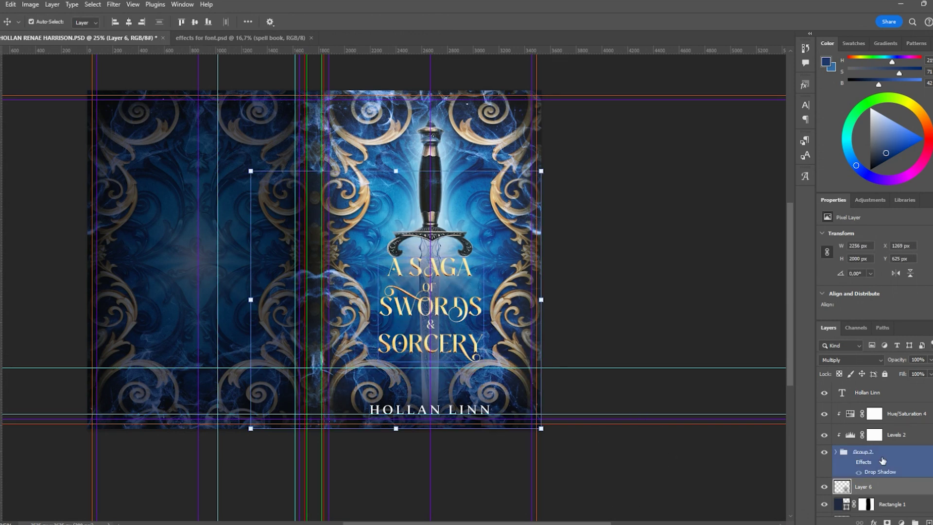
pyautogui.moveTo(430, 273)
pyautogui.mouseDown()
pyautogui.moveTo(430, 284)
pyautogui.moveTo(437, 280)
pyautogui.mouseUp()
pyautogui.hotkey('ctrl', 't')
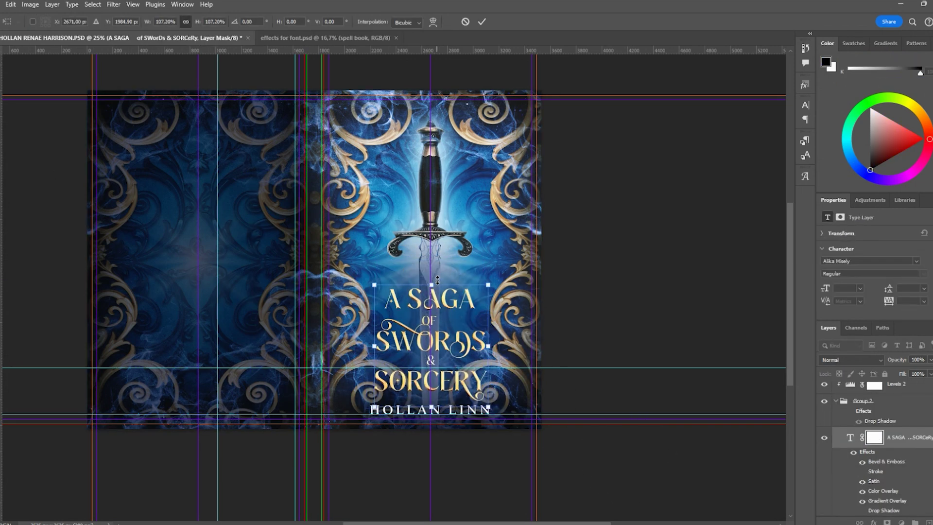
pyautogui.press('Return')
# Select Layer 6, then raise the title's Brightness/Contrast brightness moderately.
pyautogui.click(394, 255)
pyautogui.press('b')
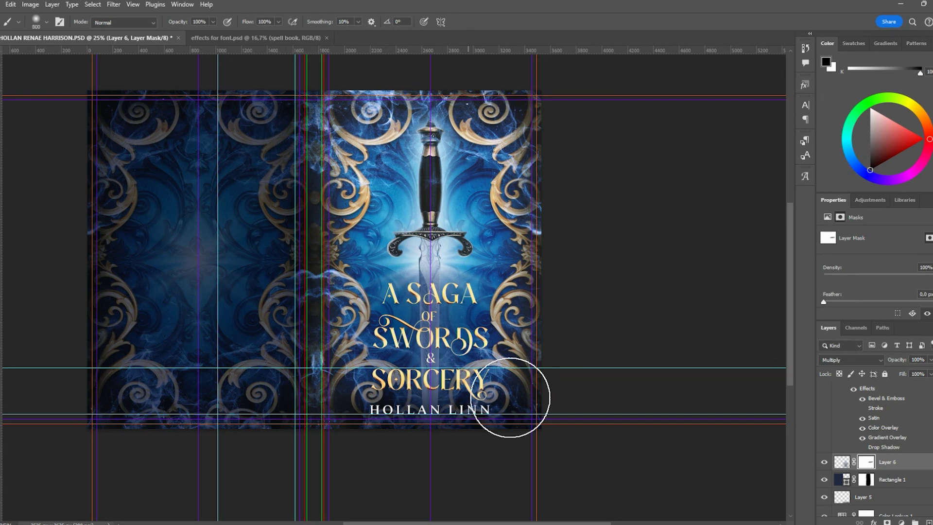
pyautogui.hotkey('ctrl', '+')
pyautogui.click(895, 426)
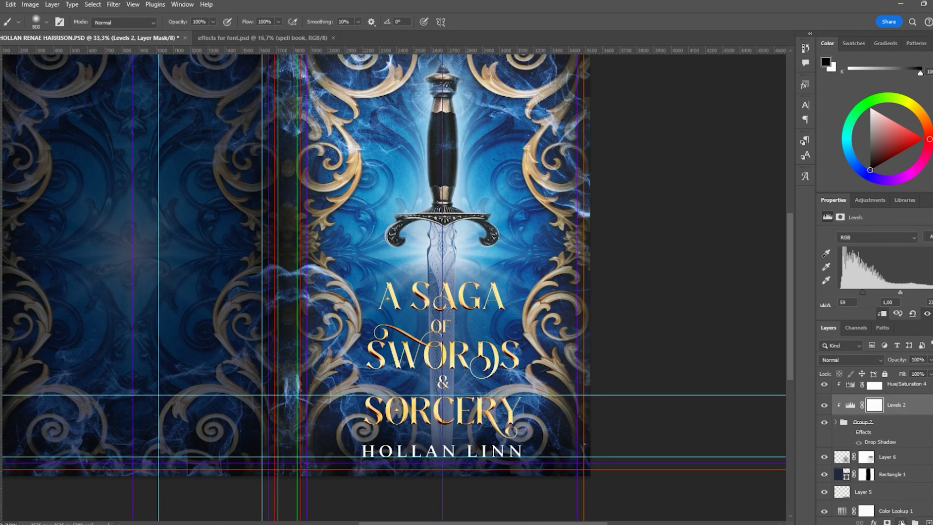
pyautogui.click(904, 405)
pyautogui.moveTo(872, 261); pyautogui.dragTo(928, 263)
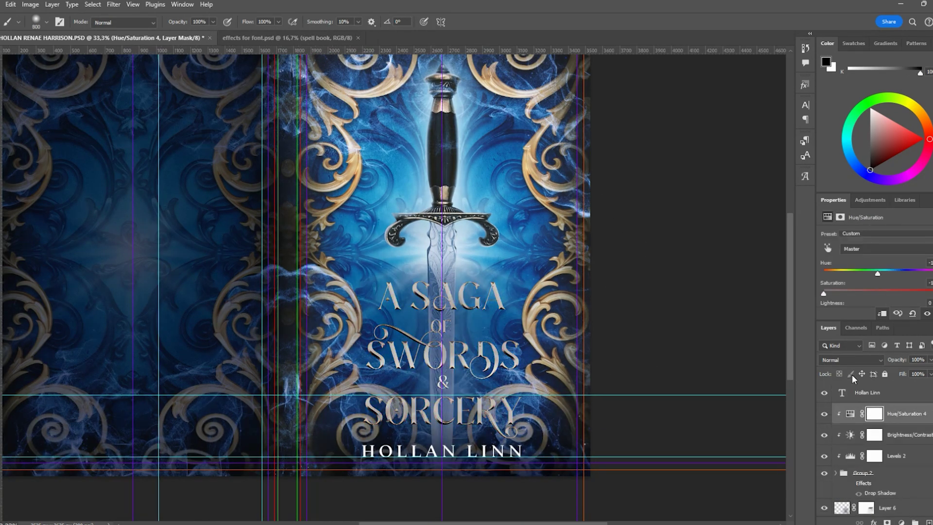
pyautogui.click(913, 314)
pyautogui.moveTo(875, 262); pyautogui.dragTo(909, 264)
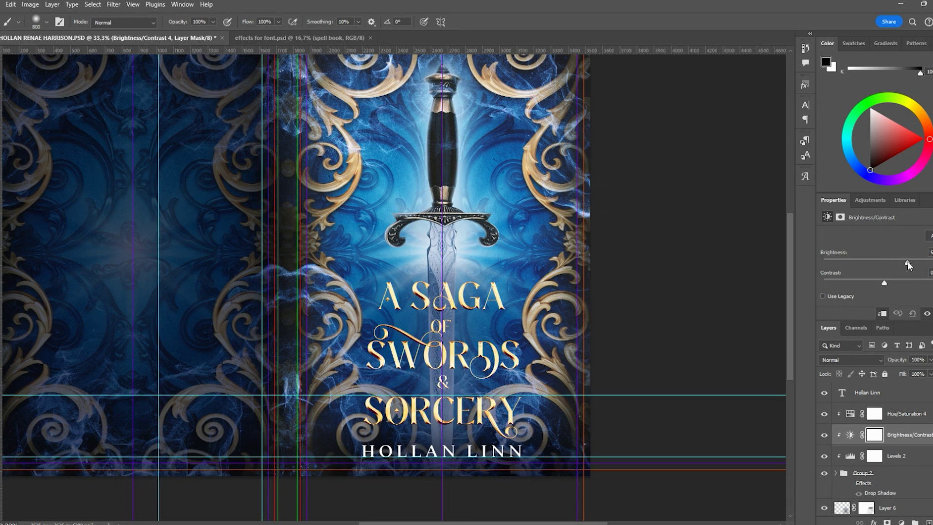
# Expand the title group and select the title text layer with the Brush ready.
pyautogui.click(835, 472)
pyautogui.click(865, 450)
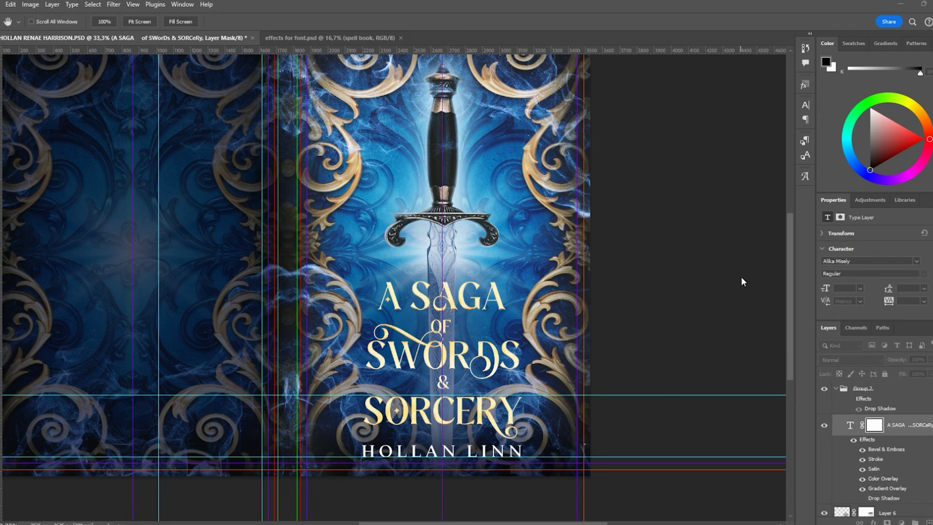
pyautogui.press('b')
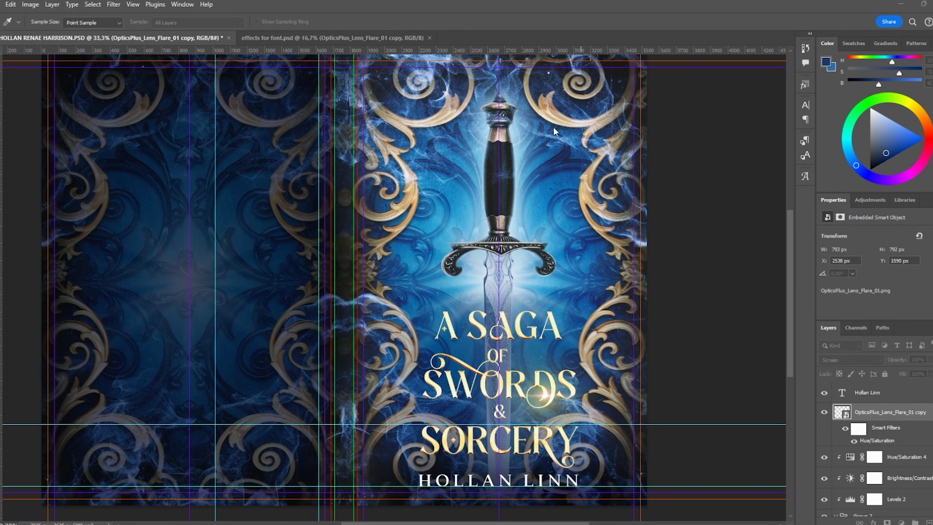
# Duplicate lens-flare copies near OF, SORCERY, the title and the sword guard.
pyautogui.press('v')
pyautogui.moveTo(544, 393); pyautogui.dragTo(437, 362)
pyautogui.moveTo(505, 321)
pyautogui.mouseDown()
pyautogui.moveTo(506, 402)
pyautogui.moveTo(599, 288)
pyautogui.mouseUp()
pyautogui.moveTo(562, 379); pyautogui.dragTo(531, 192)
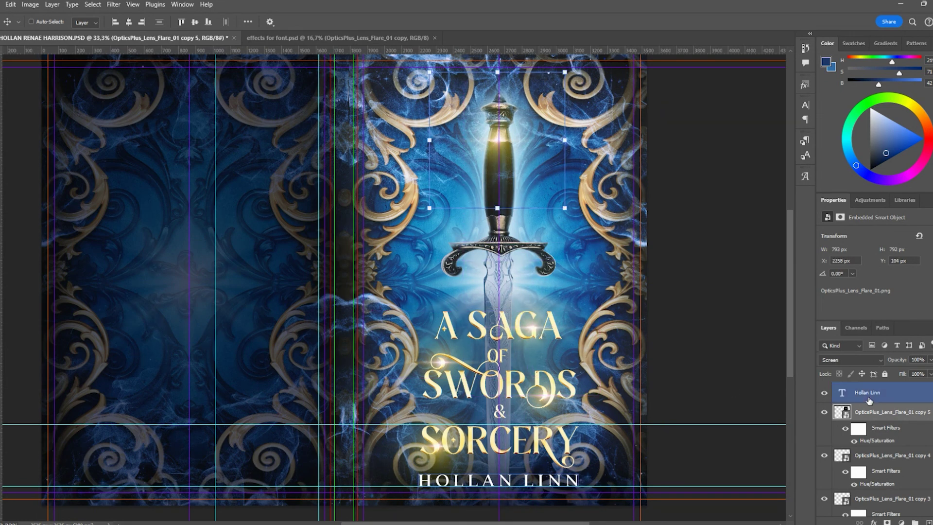
pyautogui.moveTo(578, 72); pyautogui.dragTo(587, 210)
# Transform a flare copy up toward the sword guard and select the previous flare.
pyautogui.hotkey('ctrl', 't')
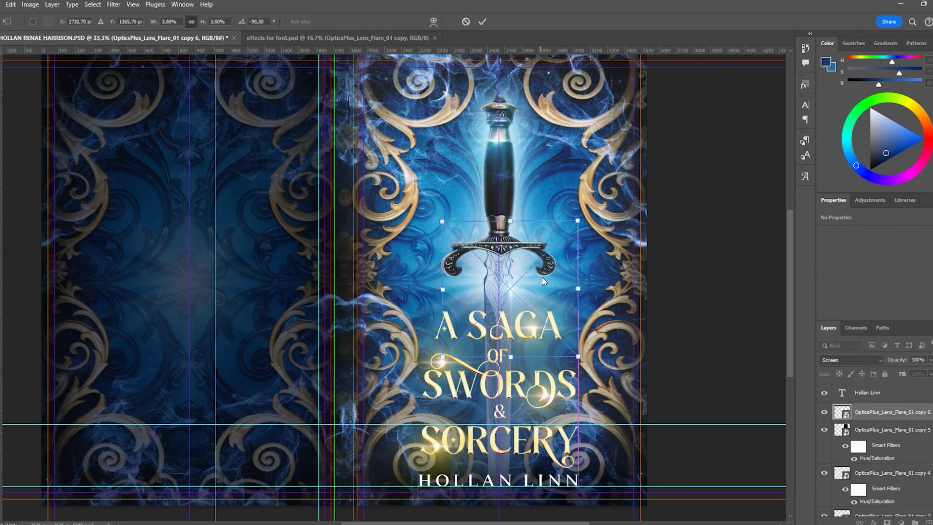
pyautogui.moveTo(576, 350); pyautogui.dragTo(574, 293)
pyautogui.press('Return')
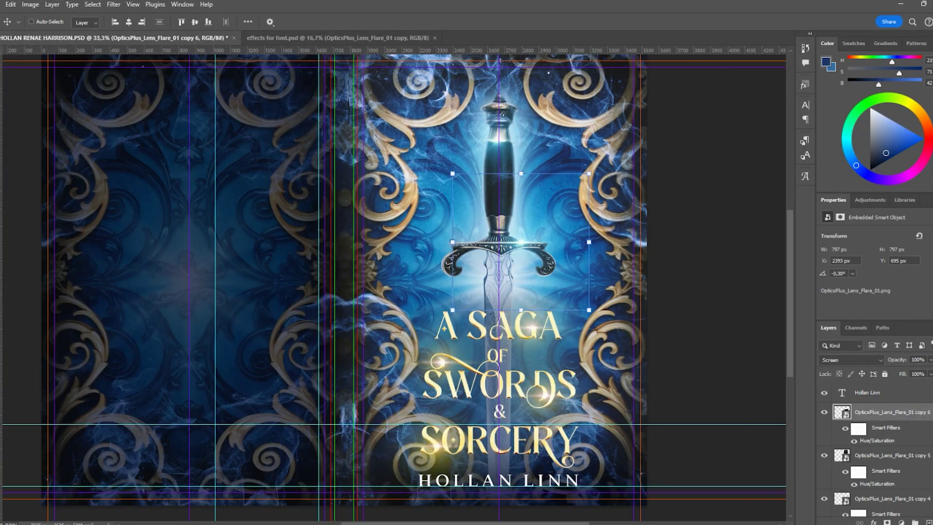
pyautogui.hotkey('alt', '[')
pyautogui.press('i')
# Add a new blank Multiply layer and zoom out to see more of the cover.
pyautogui.press('m')
pyautogui.moveTo(731, 244); pyautogui.dragTo(700, 256)
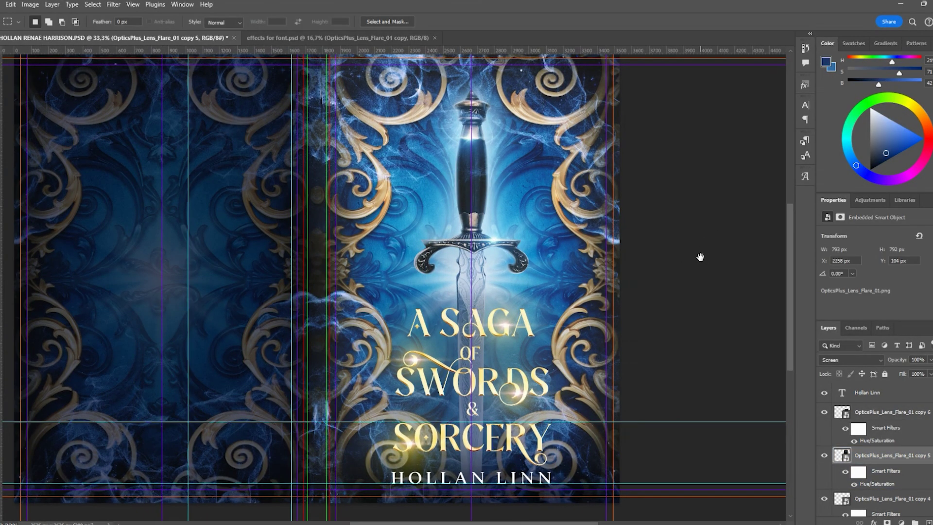
pyautogui.hotkey('ctrl', 'shift', 'alt', 'n')
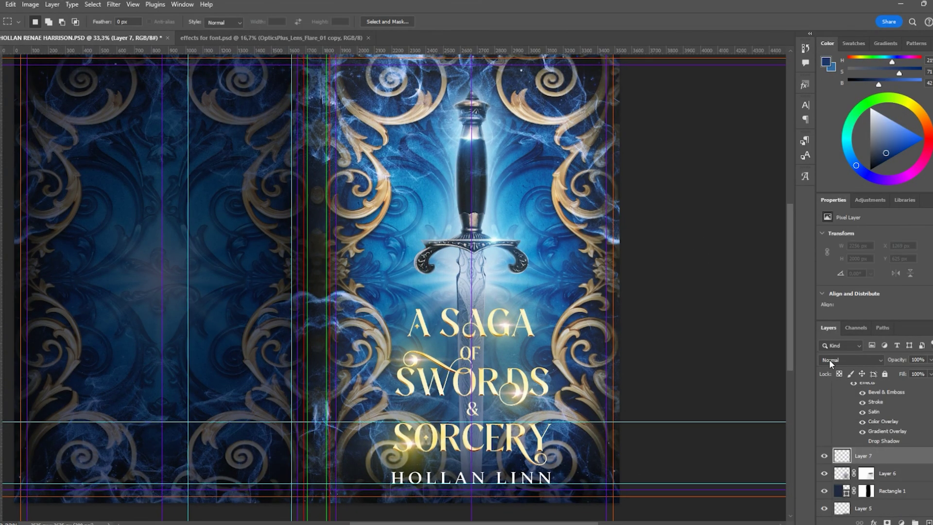
pyautogui.press('b')
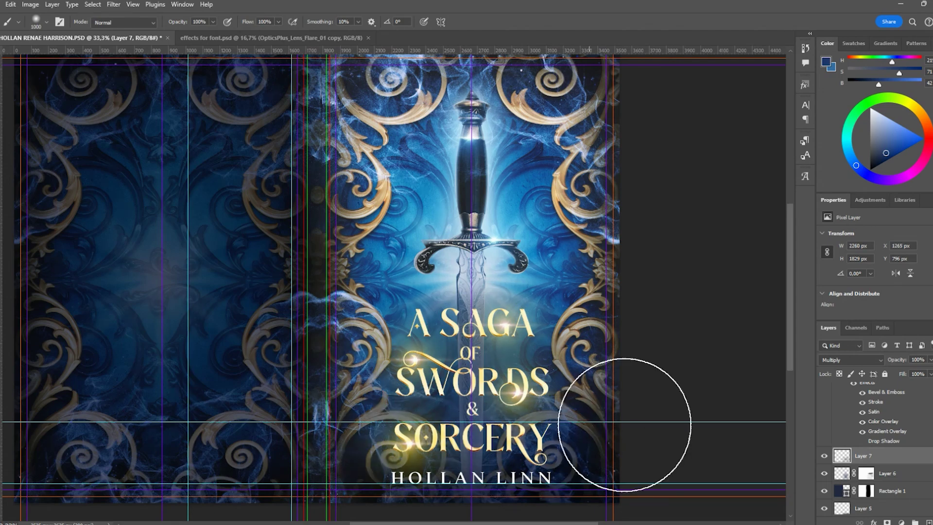
pyautogui.hotkey('ctrl', '-')
pyautogui.scroll(5, 875, 437)
# Enlarge the front-cover title group slightly and turn off the title's Stroke effect.
pyautogui.click(870, 391)
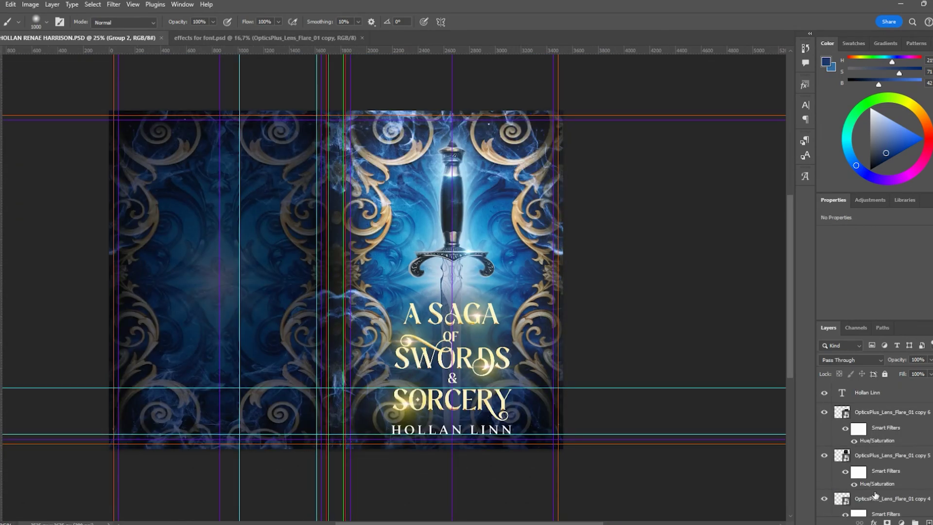
pyautogui.press('v')
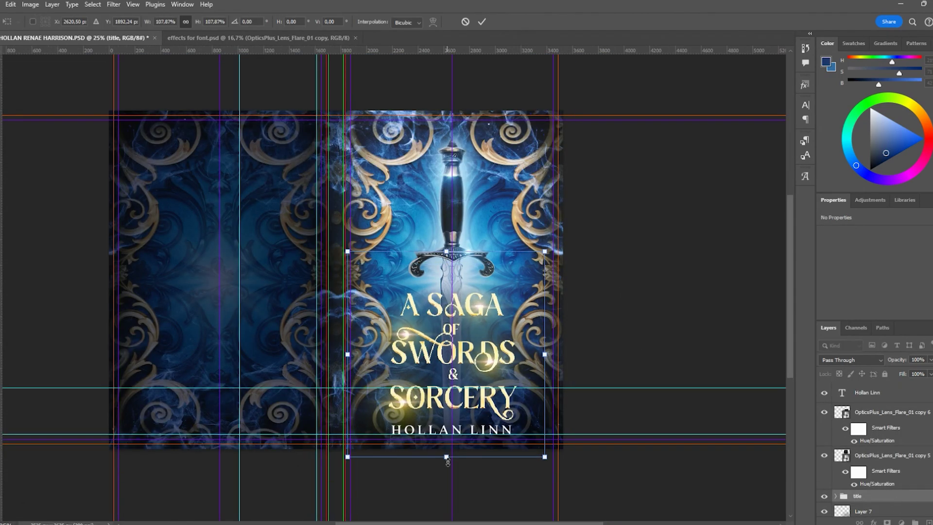
pyautogui.scroll(-2, 876, 488)
pyautogui.click(835, 454)
pyautogui.click(883, 428)
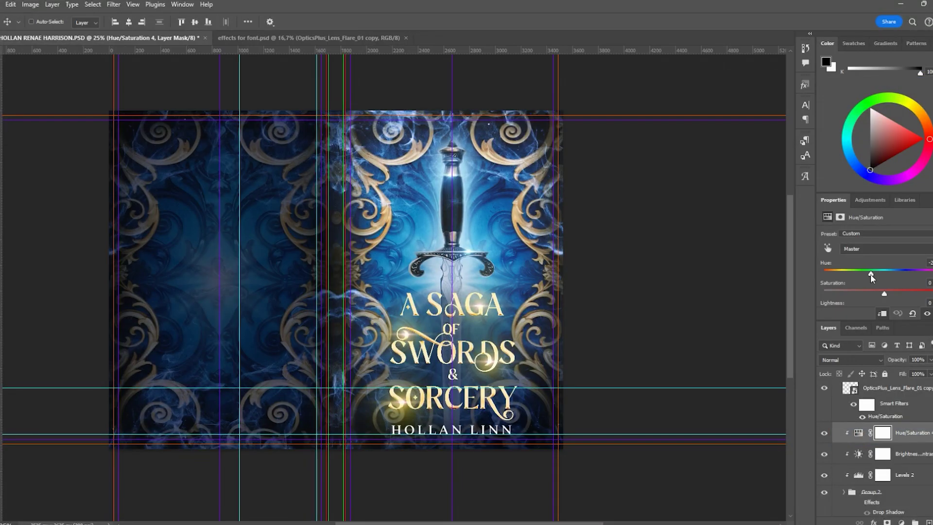
pyautogui.click(871, 436)
pyautogui.moveTo(590, 362); pyautogui.dragTo(663, 372)
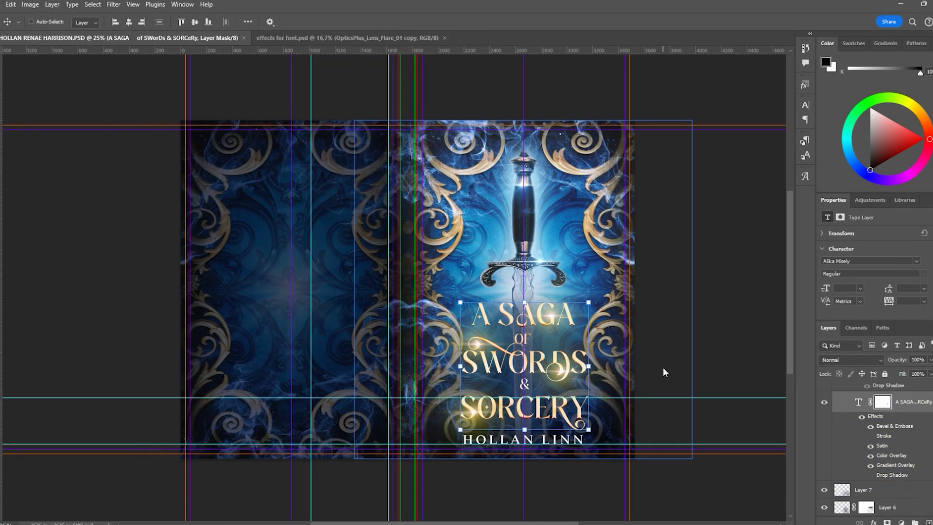
pyautogui.keyDown('ctrl'); pyautogui.click(665, 372); pyautogui.keyUp('ctrl')
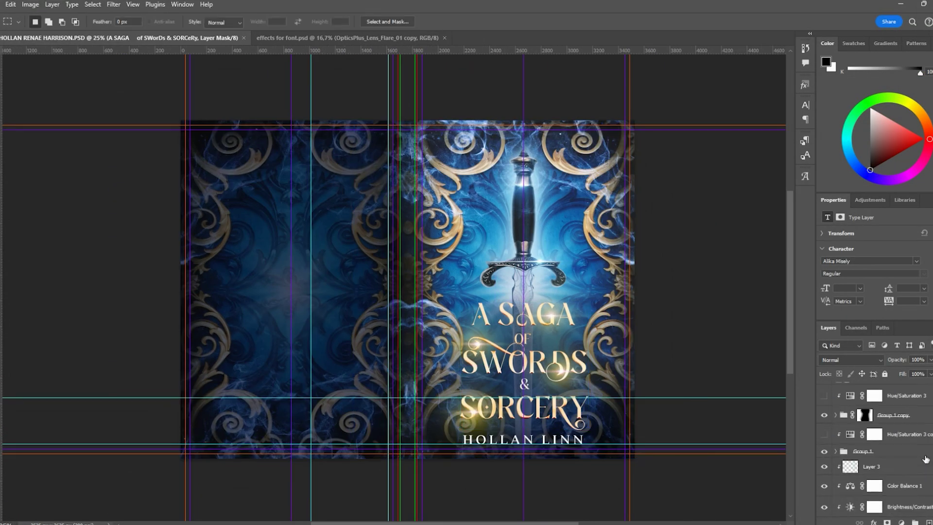
pyautogui.click(887, 522)
pyautogui.hotkey('ctrl', ';')
pyautogui.press('b')
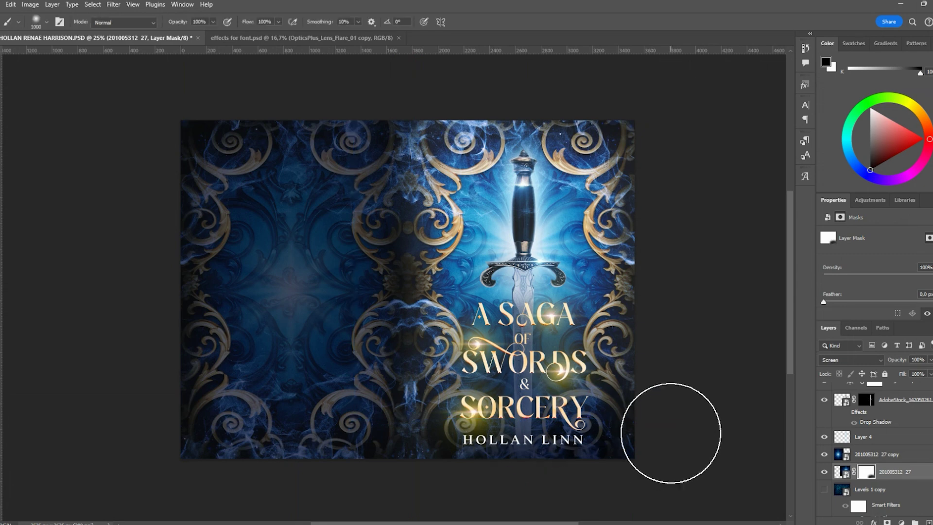
pyautogui.scroll(5, 856, 413)
# Place a scaled-down copy of the title group on the back cover.
pyautogui.click(857, 433)
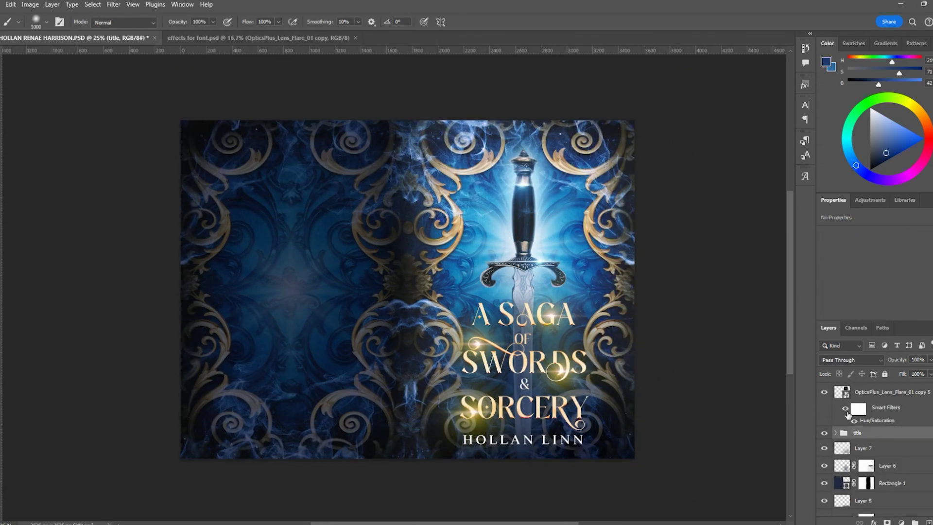
pyautogui.hotkey('ctrl', ';')
pyautogui.press('v')
pyautogui.moveTo(540, 294); pyautogui.dragTo(288, 294)
pyautogui.moveTo(192, 167); pyautogui.dragTo(240, 237)
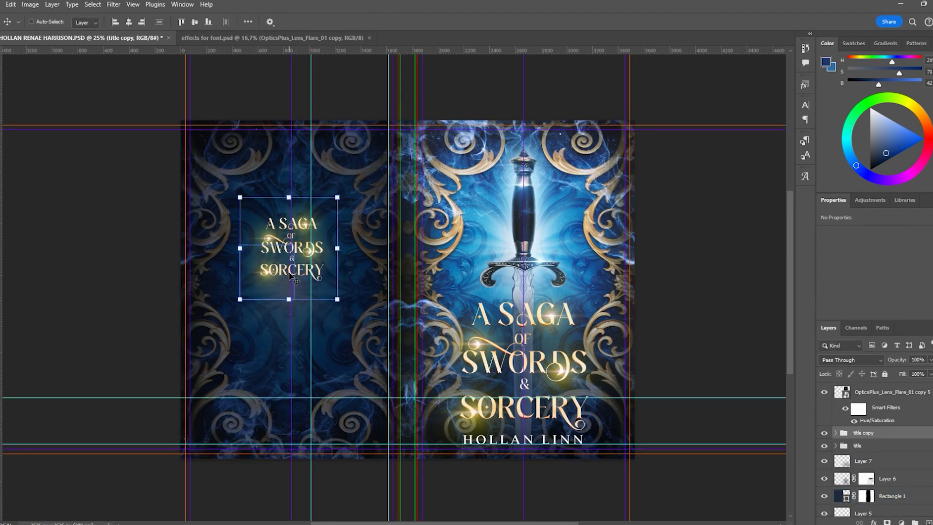
pyautogui.press('Return')
# Rotate the author name down the spine and duplicate the spine text to the top.
pyautogui.moveTo(524, 439)
pyautogui.mouseDown()
pyautogui.moveTo(510, 385)
pyautogui.moveTo(409, 374)
pyautogui.mouseUp()
pyautogui.hotkey('ctrl', 't')
pyautogui.press('Return')
pyautogui.moveTo(411, 275); pyautogui.dragTo(422, 366)
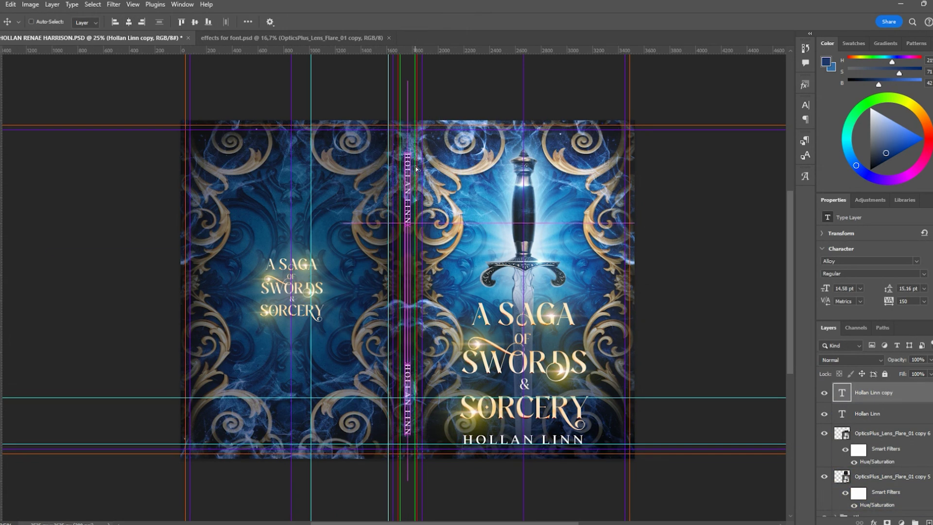
pyautogui.moveTo(416, 169); pyautogui.dragTo(417, 170)
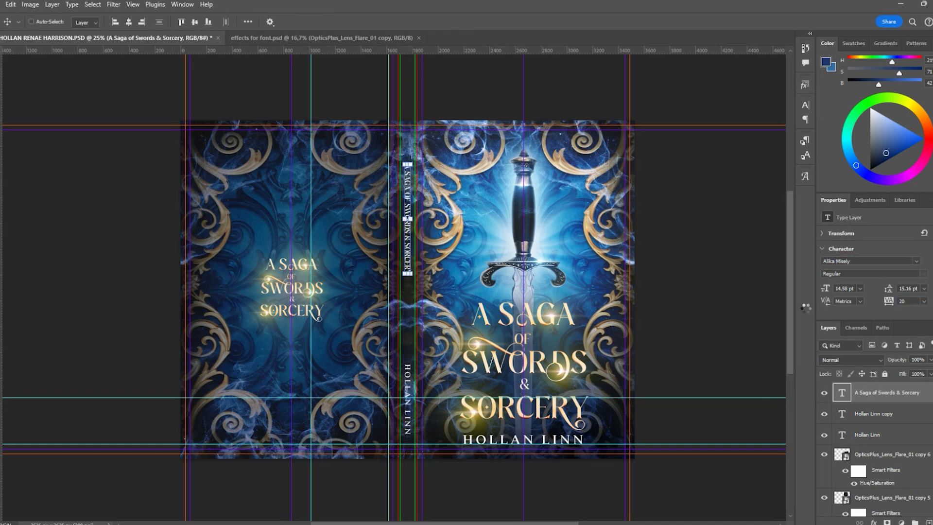
# Enlarge the spine title, paste the front title's glow style onto it, and group it.
pyautogui.moveTo(407, 274); pyautogui.dragTo(407, 302)
pyautogui.rightClick(886, 392)
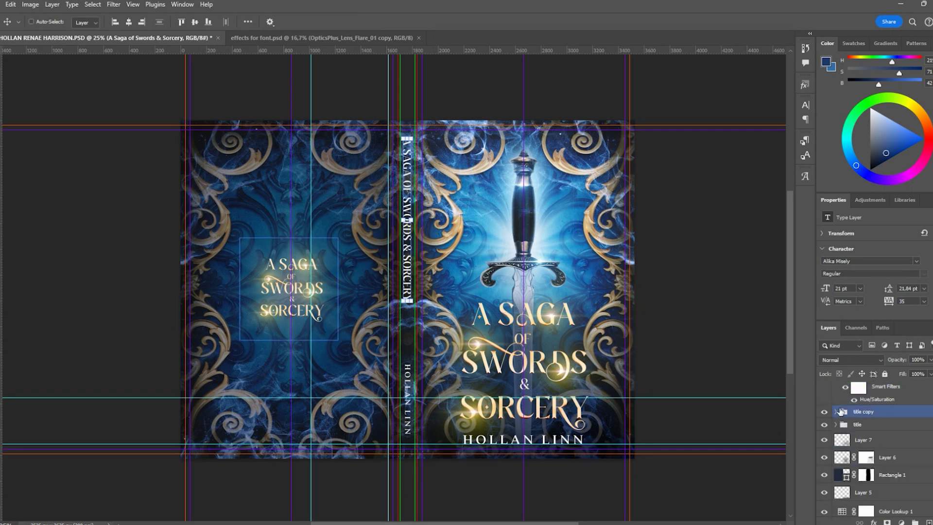
pyautogui.click(894, 452)
pyautogui.press('m')
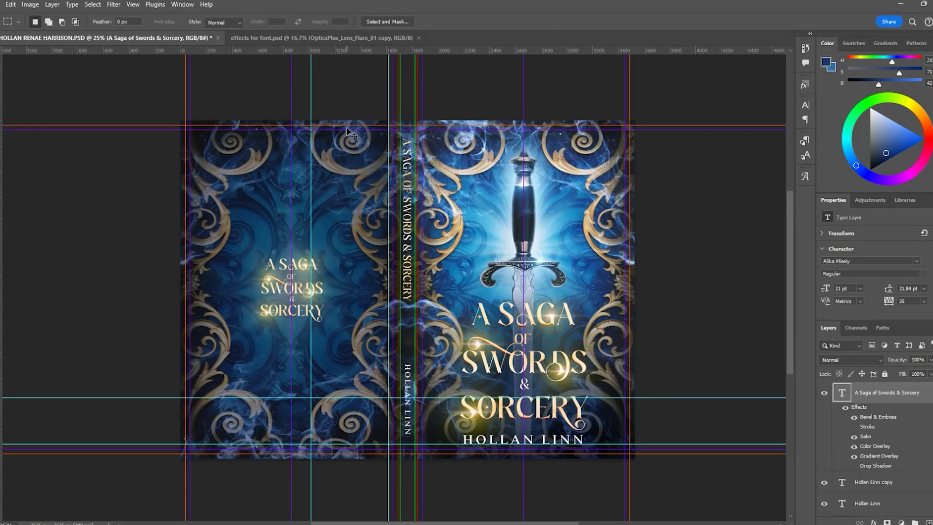
pyautogui.hotkey('ctrl', 'g')
# Add a Brightness/Contrast adjustment layer above the Group 3 spine title.
pyautogui.press('v')
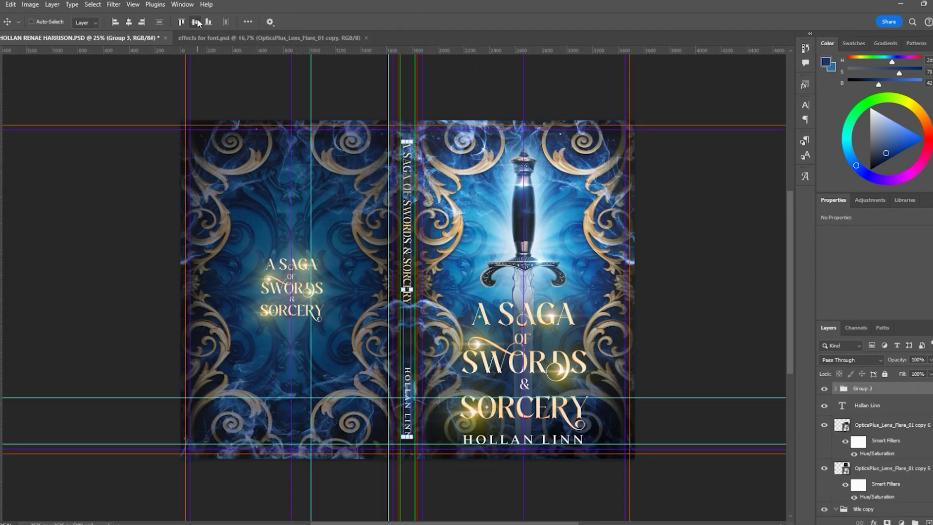
pyautogui.click(902, 522)
pyautogui.click(892, 265)
pyautogui.scroll(-3, 896, 420)
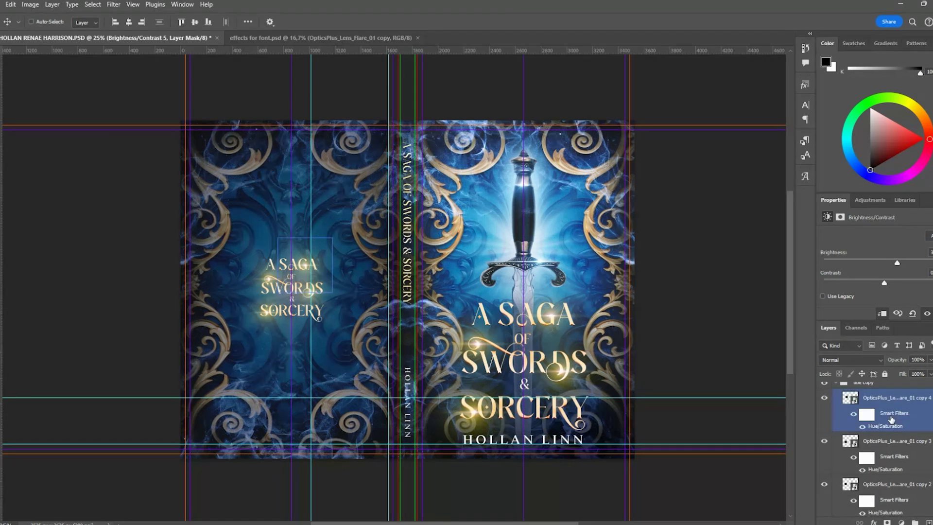
# Move the third lens flare copy into place on the cover and duplicate it.
pyautogui.click(884, 462)
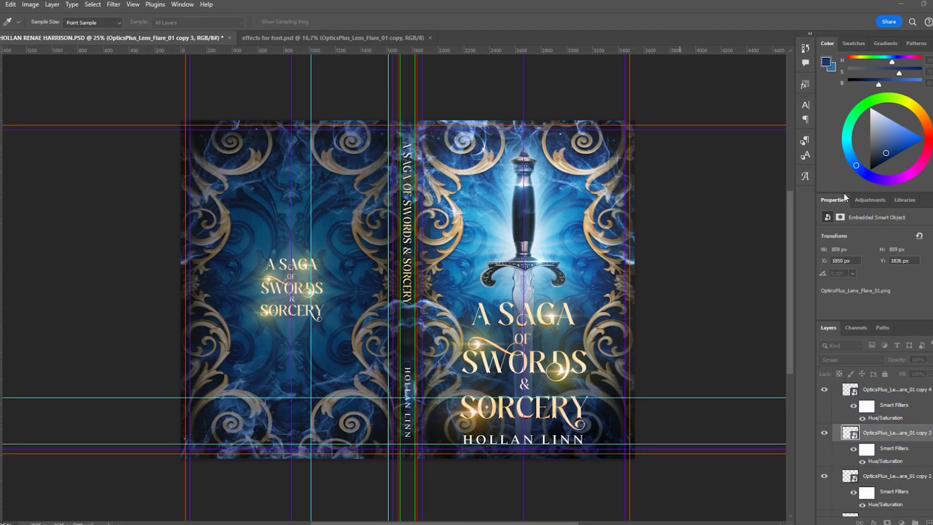
pyautogui.press('v')
pyautogui.moveTo(864, 433); pyautogui.dragTo(869, 473)
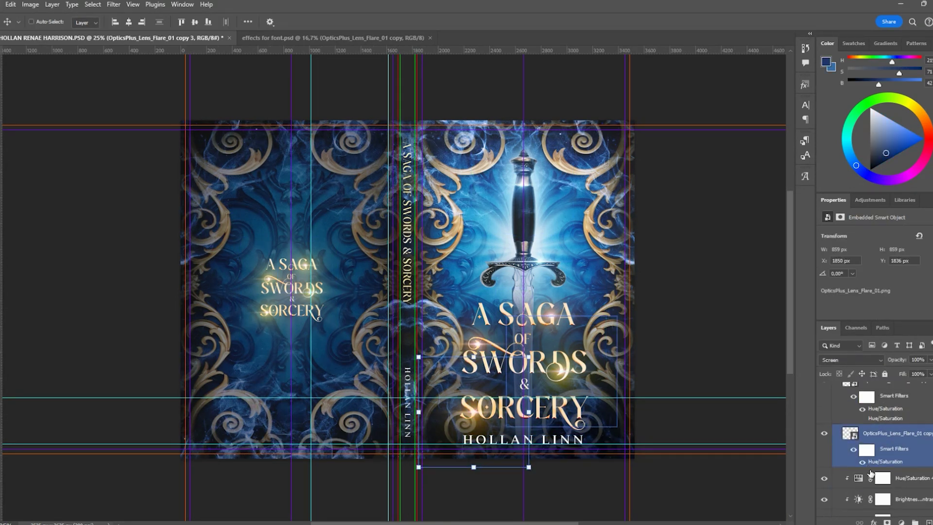
pyautogui.hotkey('ctrl', 'j')
# Select the original lens flare copy, then select Layer 7.
pyautogui.press('i')
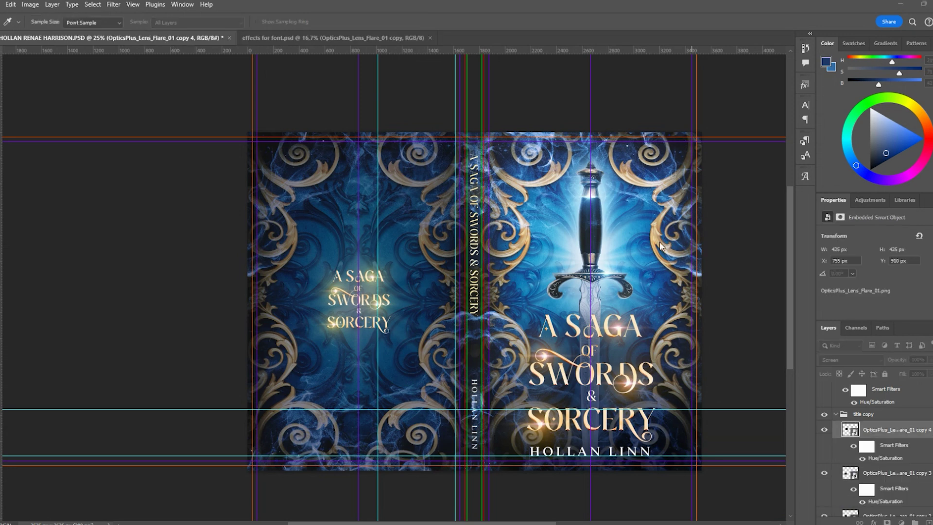
pyautogui.hotkey('alt', '[')
pyautogui.hotkey('alt', '[')
pyautogui.hotkey('alt', '[')
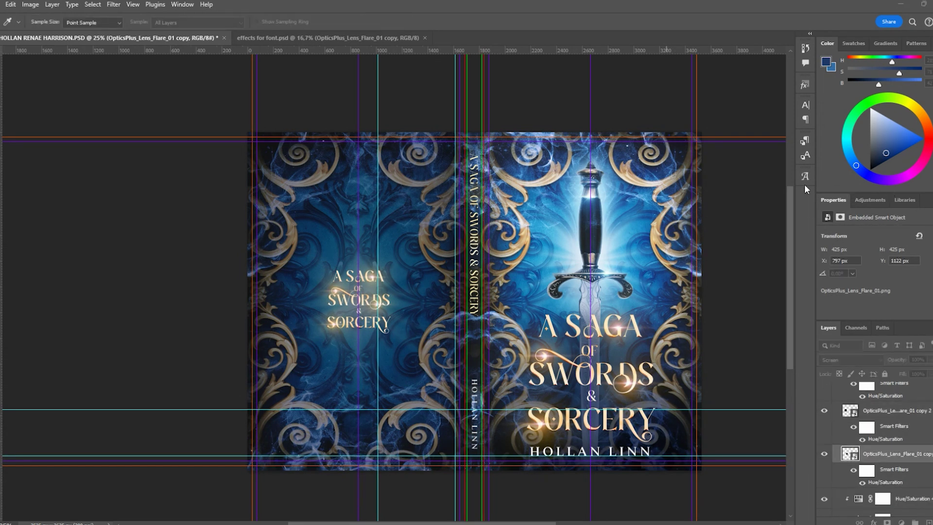
pyautogui.press('m')
pyautogui.scroll(5, 839, 400)
pyautogui.click(869, 421)
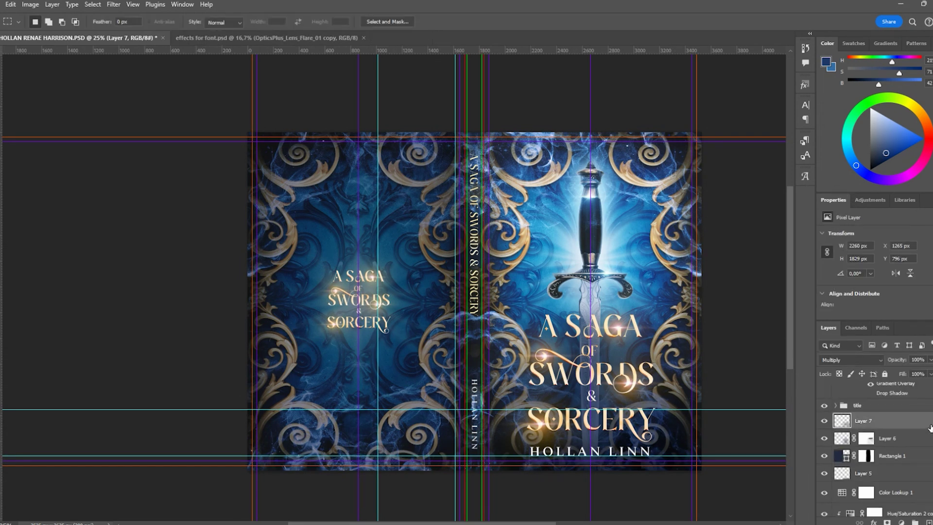
# Hide the guides, enlarge the brush, and save the document.
pyautogui.press('b')
pyautogui.hotkey('ctrl', ';')
pyautogui.press(']')
pyautogui.press(']')
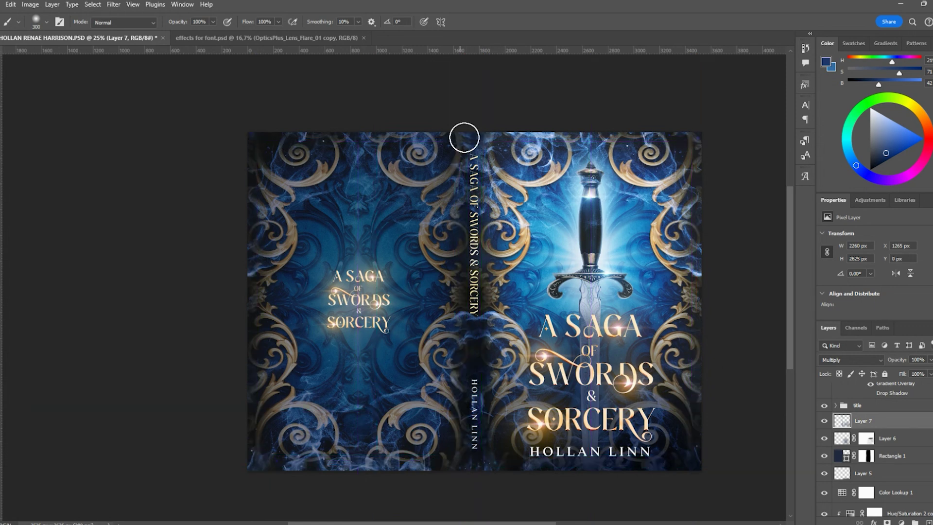
pyautogui.press(']')
pyautogui.press(']')
pyautogui.press(']')
pyautogui.hotkey('ctrl', 's')
# Paint darkness over the spine area on the title layer's mask and the Group 1 copy mask.
pyautogui.hscroll(1, 758, 413)
pyautogui.keyDown('ctrl'); pyautogui.click(625, 426); pyautogui.keyUp('ctrl')
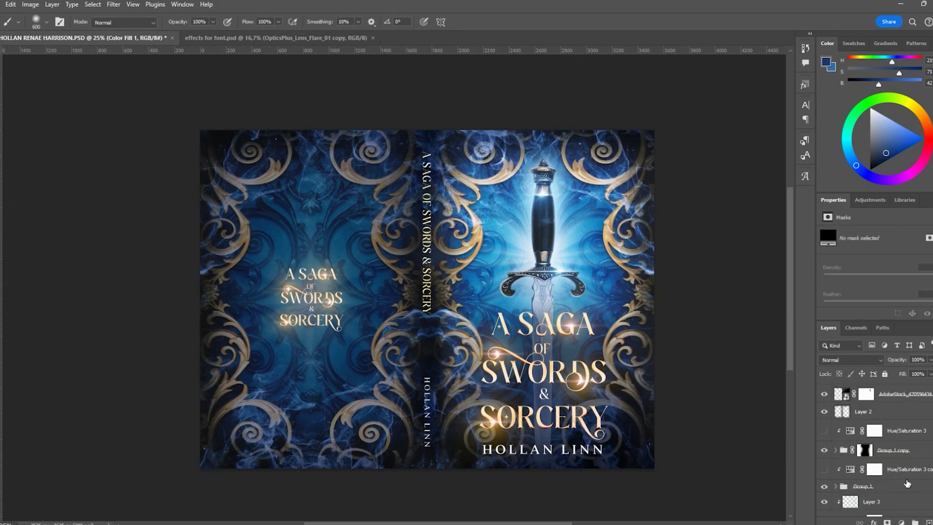
pyautogui.scroll(3, 828, 465)
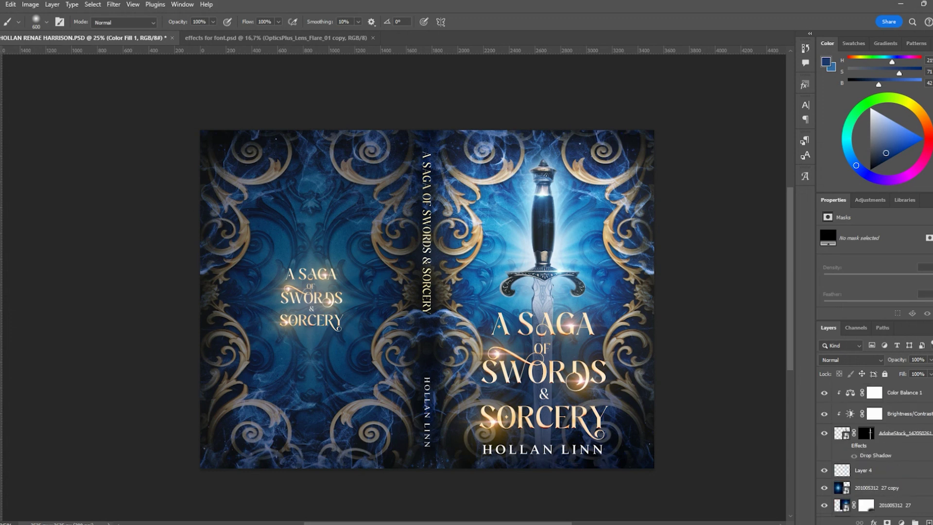
pyautogui.scroll(2, 827, 465)
pyautogui.scroll(2, 827, 465)
pyautogui.click(864, 461)
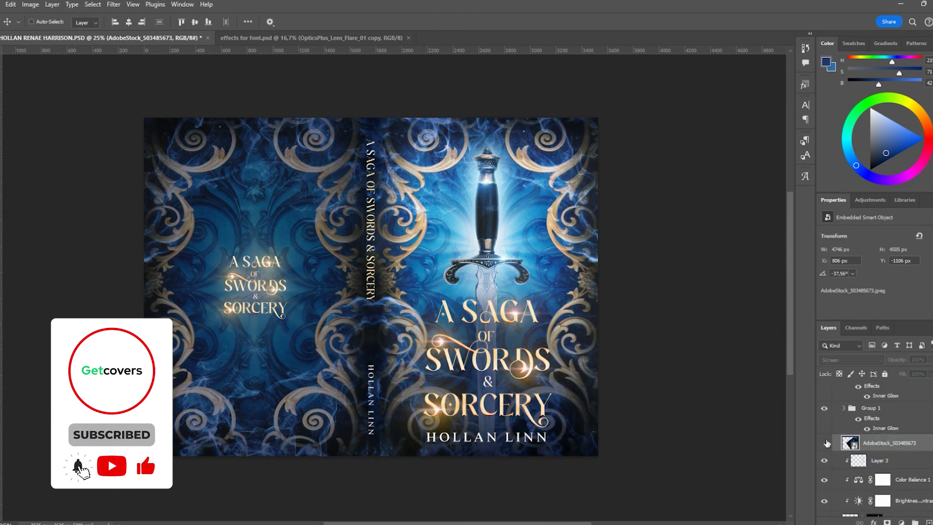
# Deepen the smoke image's blacks with Levels (black point 18) and add a mask.
pyautogui.click(904, 430)
pyautogui.moveTo(839, 292); pyautogui.dragTo(845, 296)
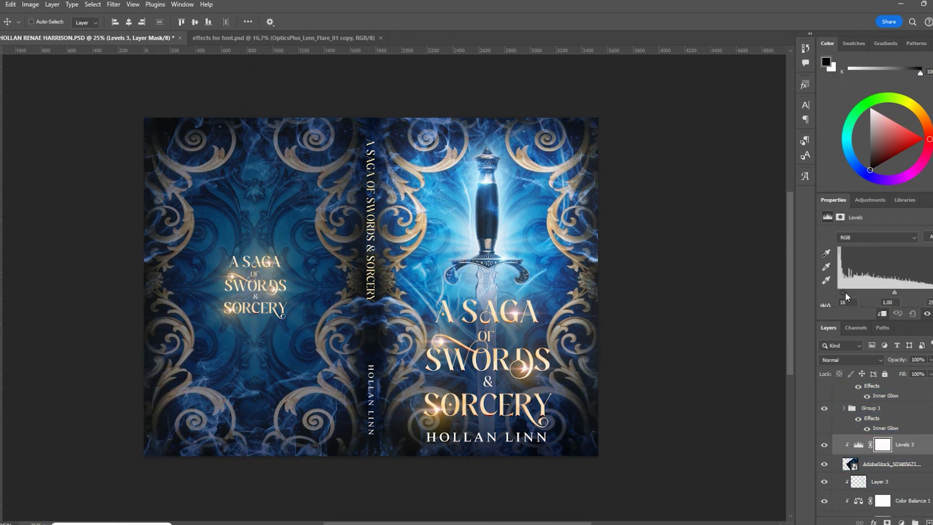
pyautogui.click(887, 522)
pyautogui.press('b')
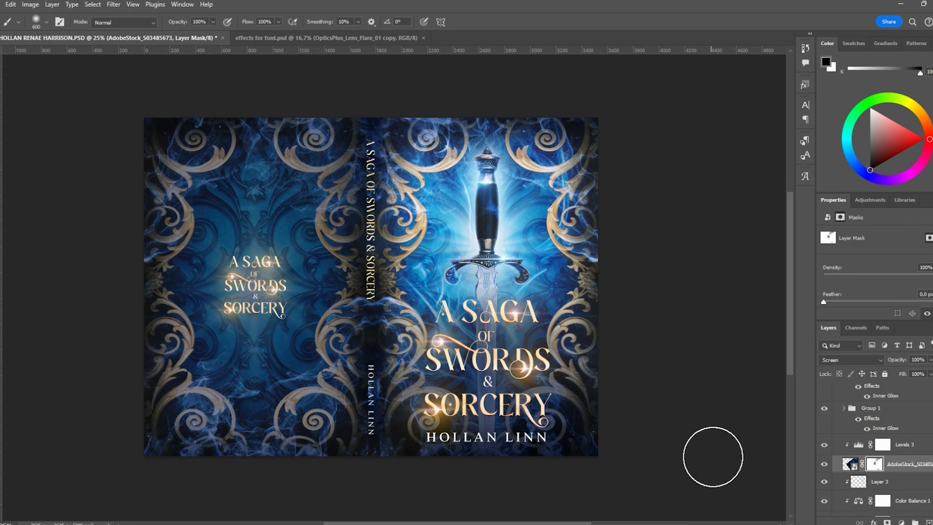
# Paste and place a smoke copy, then brush the smoke image's mask around the sword.
pyautogui.hotkey('ctrl', 'v')
pyautogui.hotkey('ctrl', 't')
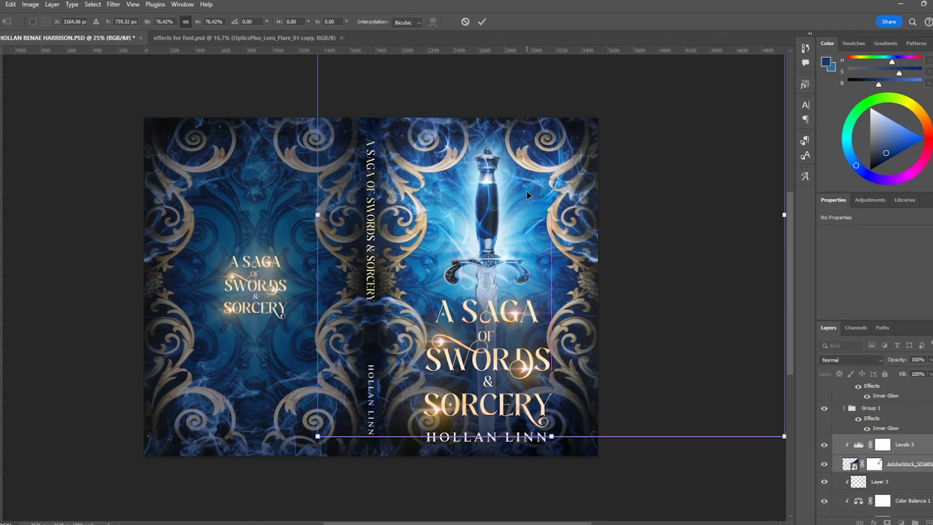
pyautogui.press('Return')
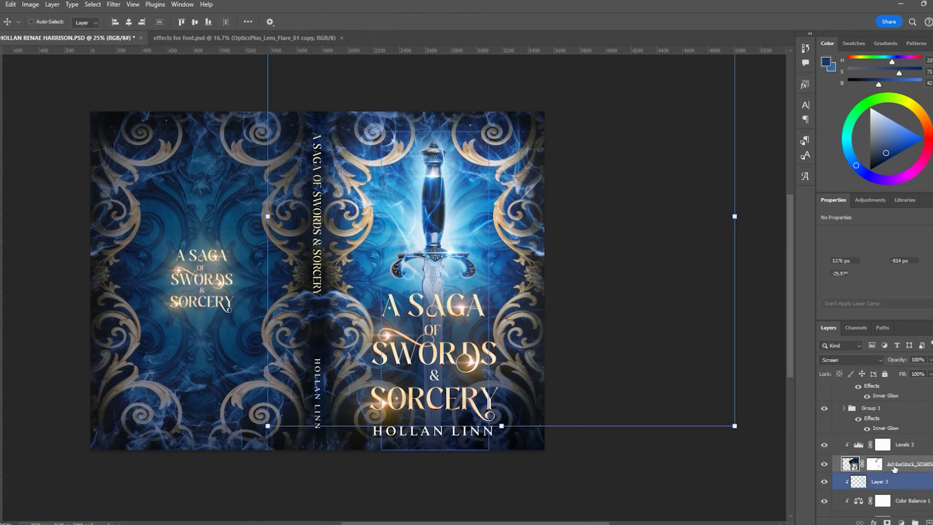
pyautogui.click(895, 467)
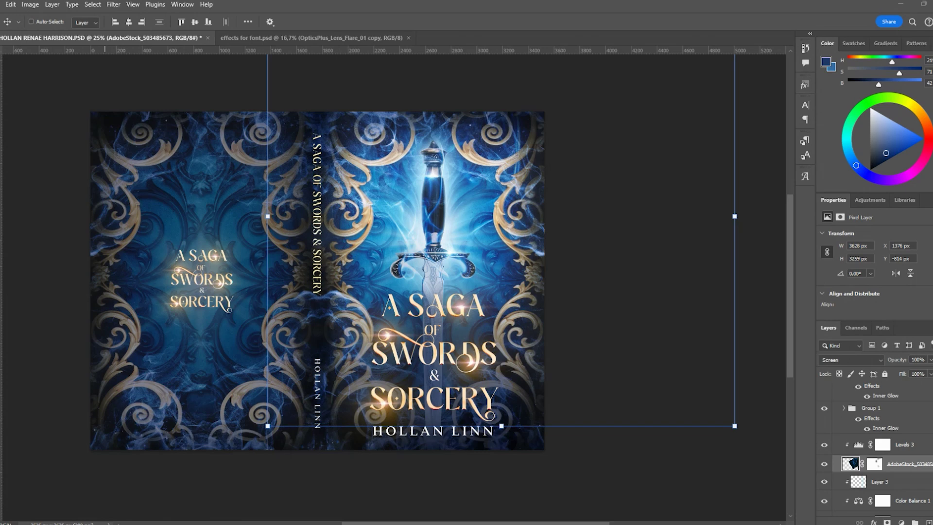
pyautogui.click(874, 463)
pyautogui.press('b')
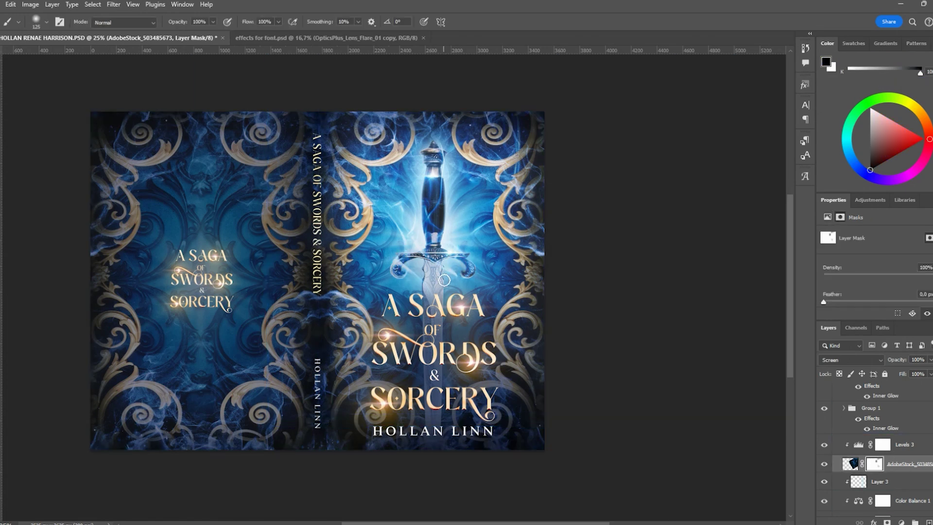
pyautogui.scroll(-5, 874, 469)
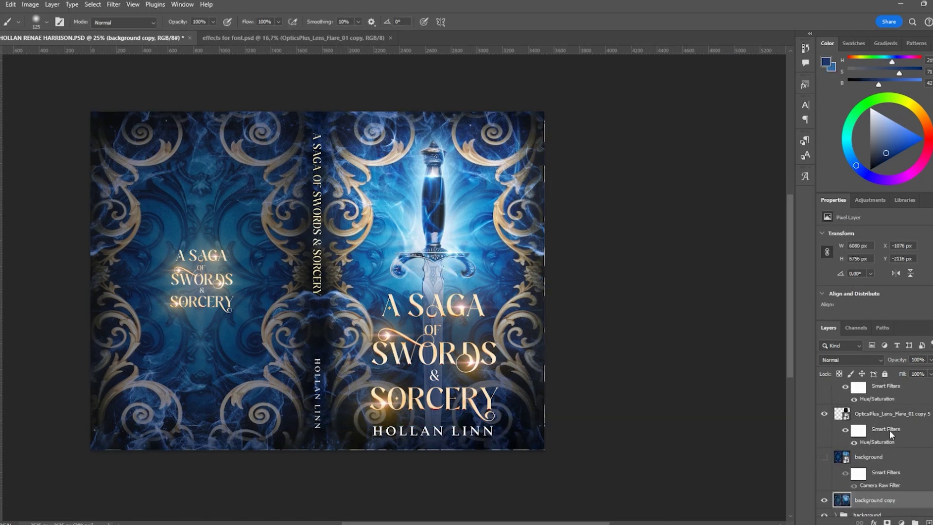
# Save the wraparound cover PSD with Ctrl+S.
pyautogui.hotkey('ctrl', 's')
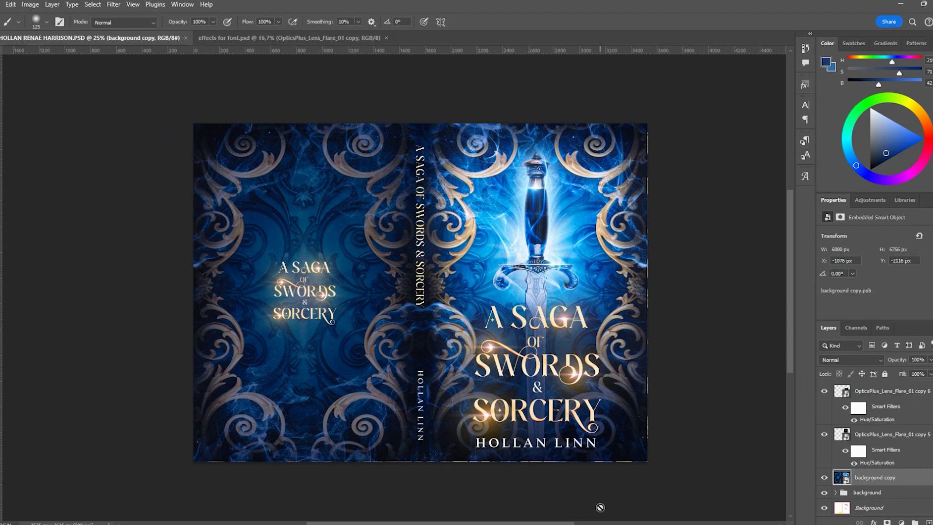